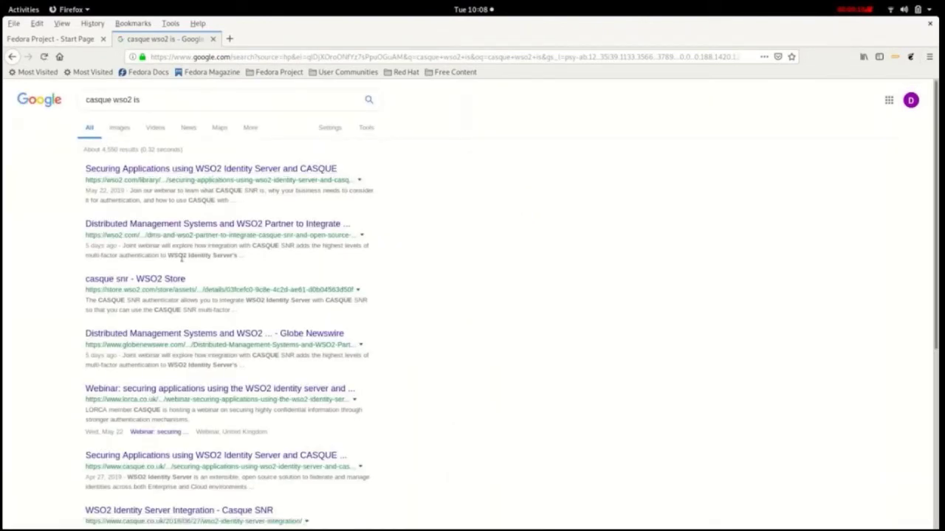
Step: Open the 'casque snr - WSO2 Store' result from the Google search
{"action": "left_click", "coordinate": [157, 280]}
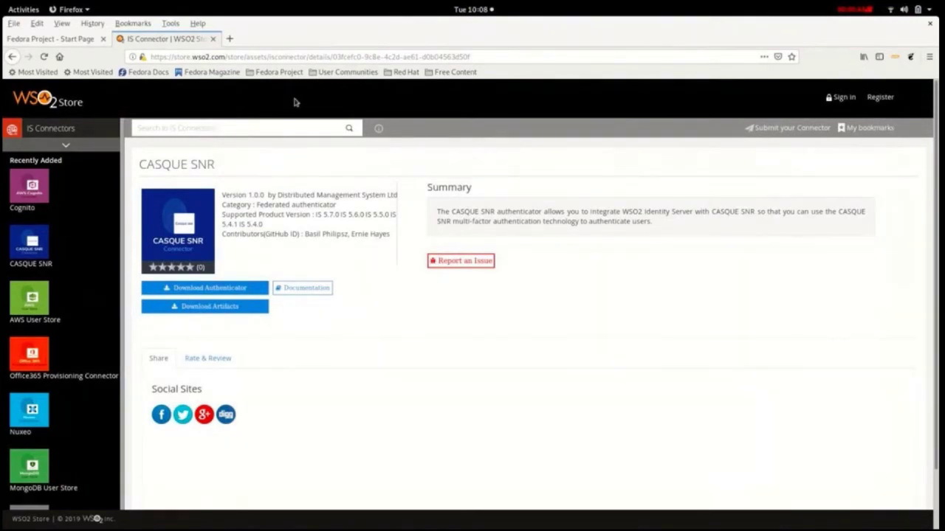
Step: Download the CASQUE SNR authenticator jar, submitting an email address and saving the file
{"action": "left_click", "coordinate": [214, 288]}
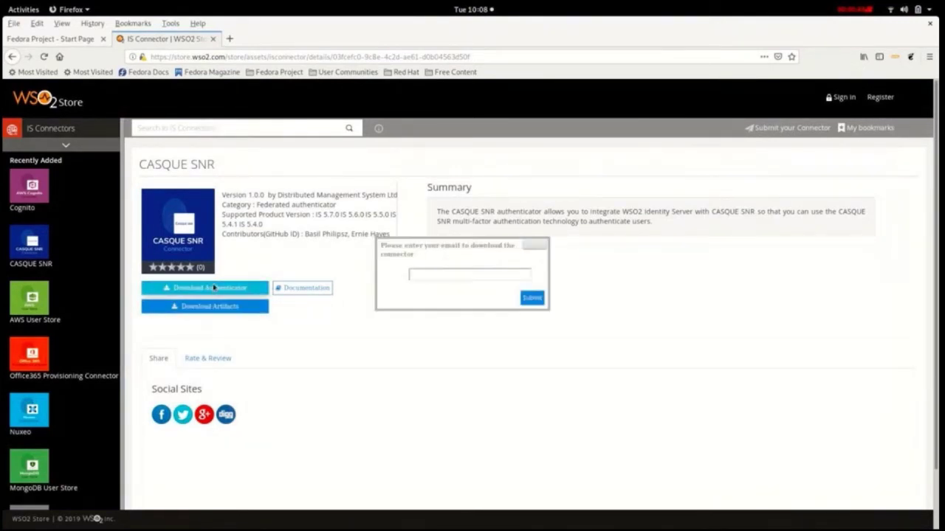
{"action": "left_click", "coordinate": [426, 268]}
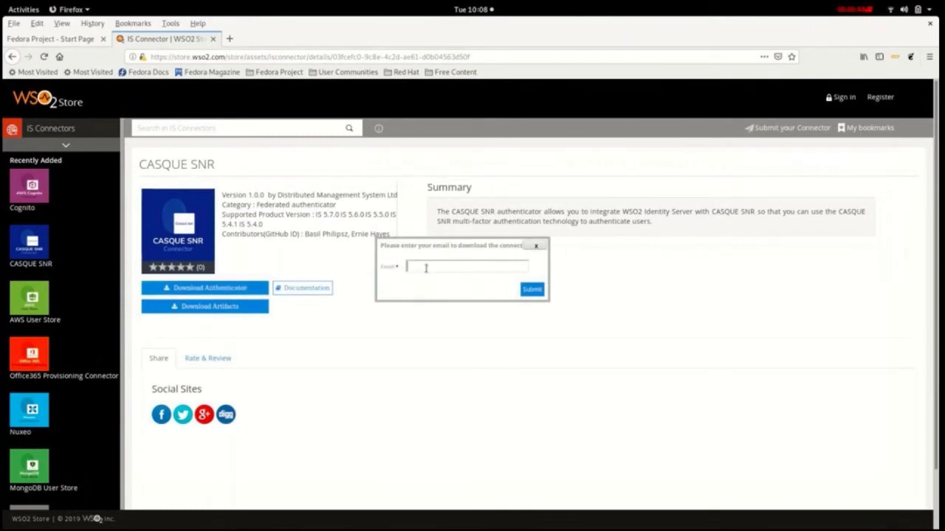
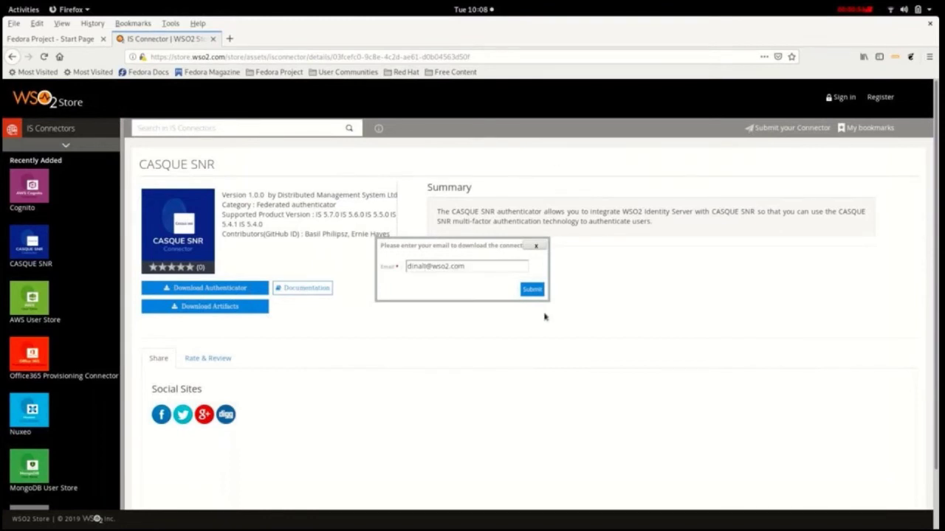
{"action": "left_click", "coordinate": [532, 290]}
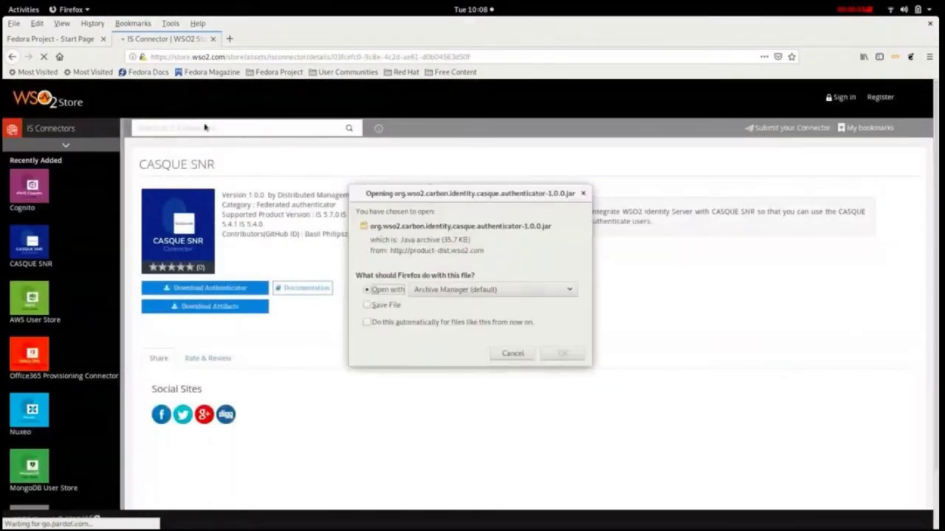
{"action": "left_click", "coordinate": [367, 305]}
{"action": "left_click", "coordinate": [552, 354]}
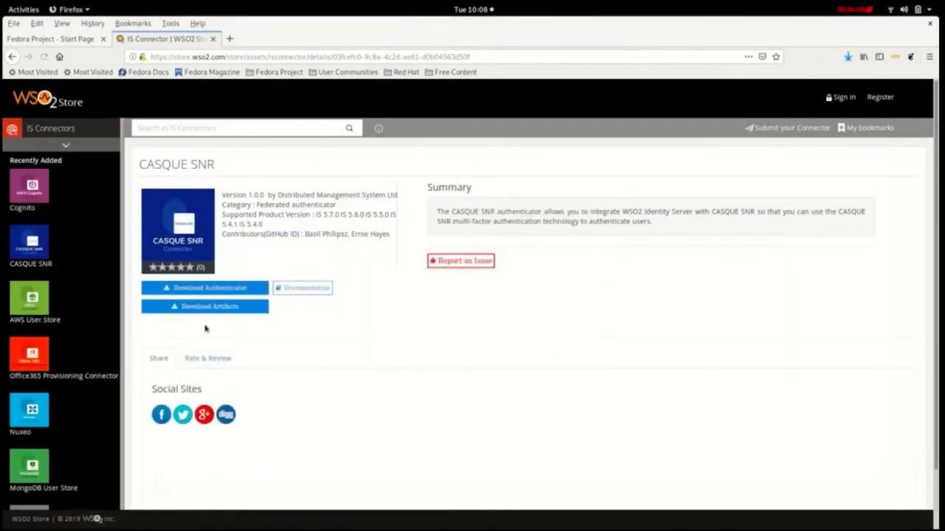
Step: Download and save the CASQUE SNR Artifacts.zip bundle to disk
{"action": "left_click", "coordinate": [209, 309]}
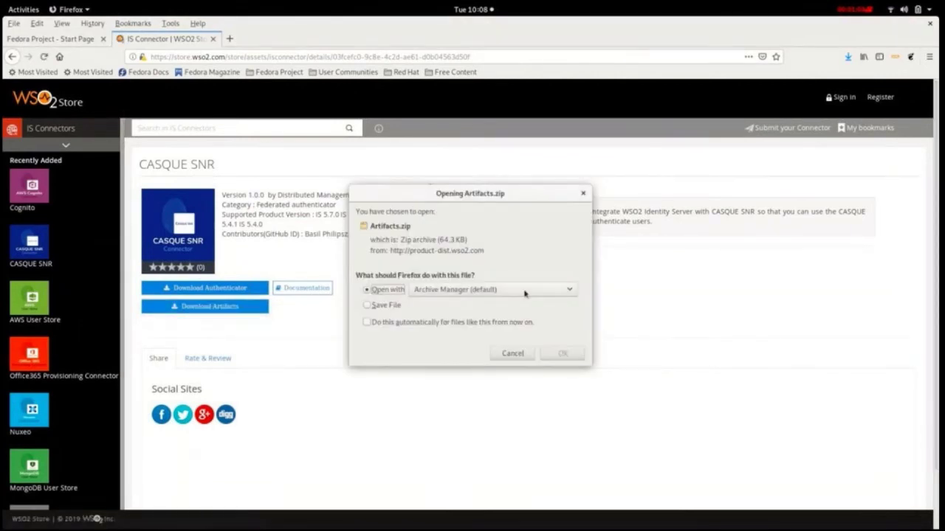
{"action": "left_click", "coordinate": [384, 305]}
{"action": "left_click", "coordinate": [562, 353]}
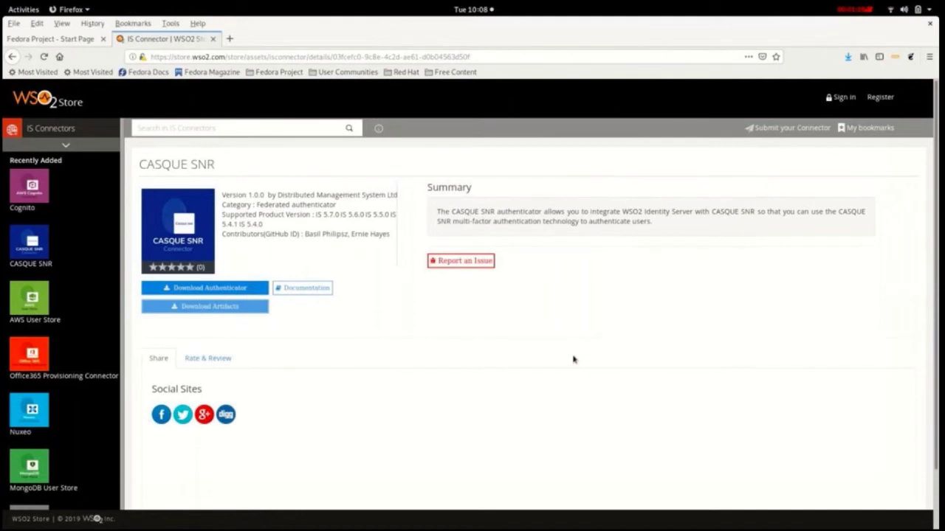
{"action": "right_click", "coordinate": [315, 292]}
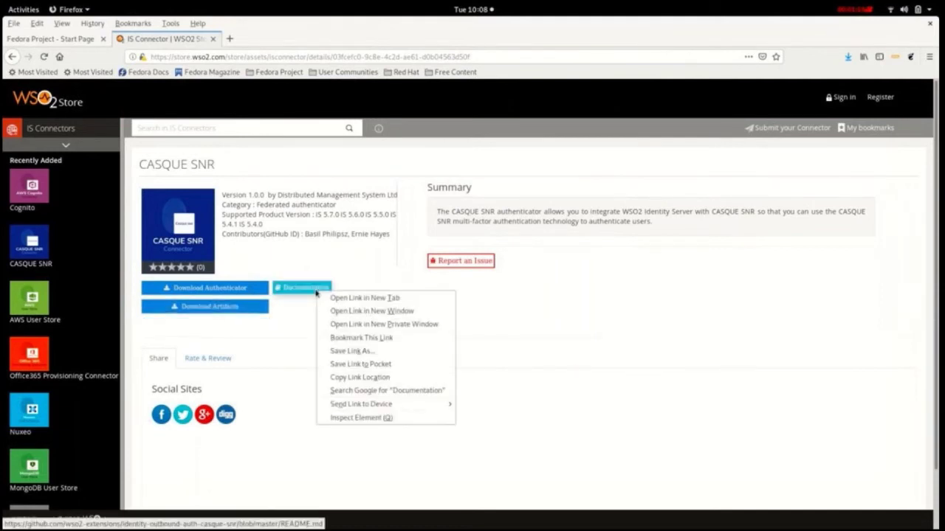
Step: Open the connector Documentation in a new tab and scroll to 'Downloading and deploying CASQUE SNR artifacts'
{"action": "left_click", "coordinate": [329, 298]}
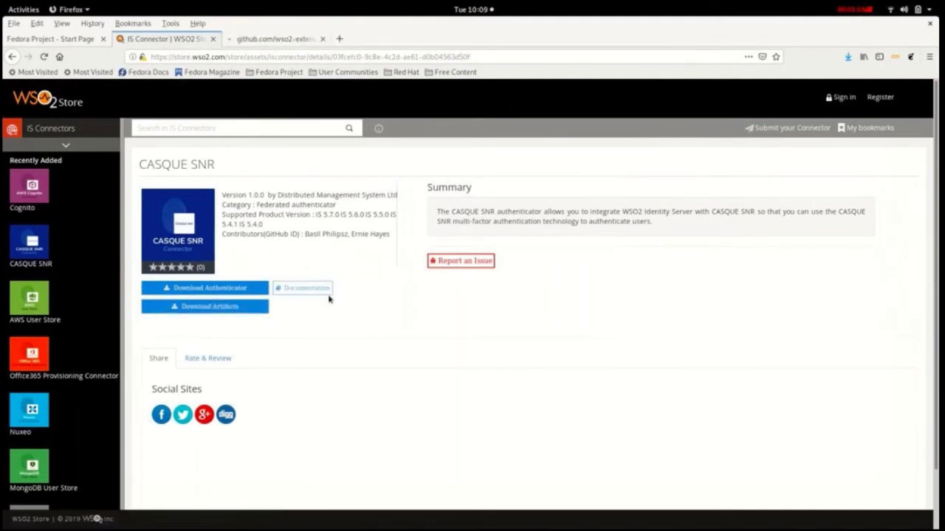
{"action": "left_click", "coordinate": [291, 37]}
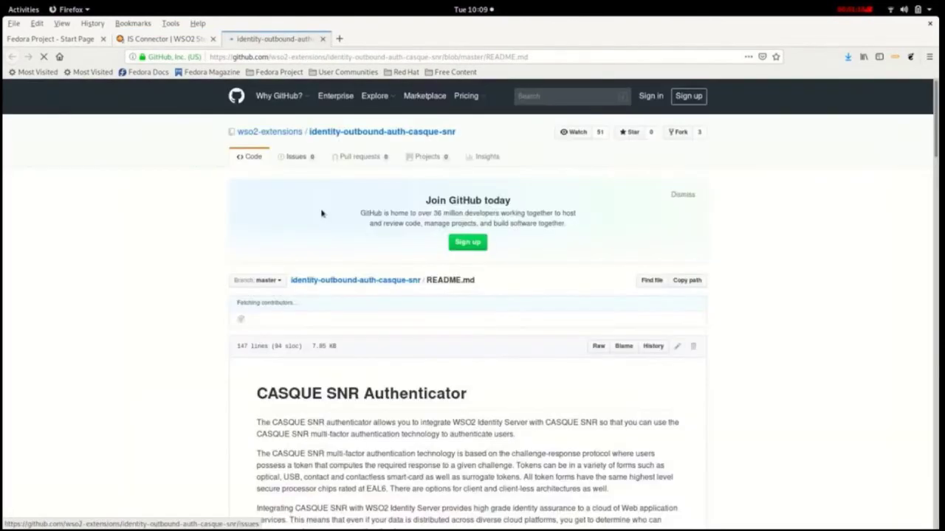
{"action": "scroll", "coordinate": [379, 362], "scroll_direction": "down", "scroll_amount": 3}
{"action": "scroll", "coordinate": [379, 362], "scroll_direction": "down", "scroll_amount": 3}
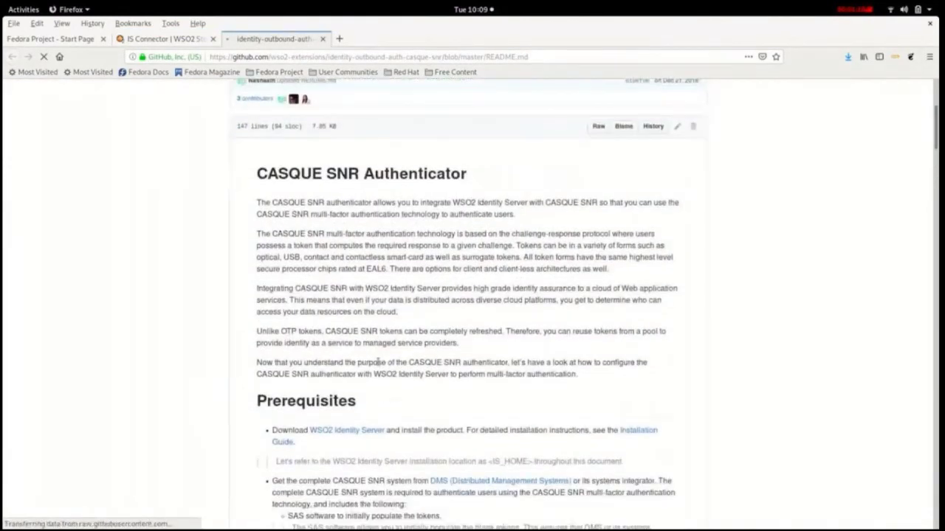
{"action": "scroll", "coordinate": [378, 367], "scroll_direction": "down", "scroll_amount": 2}
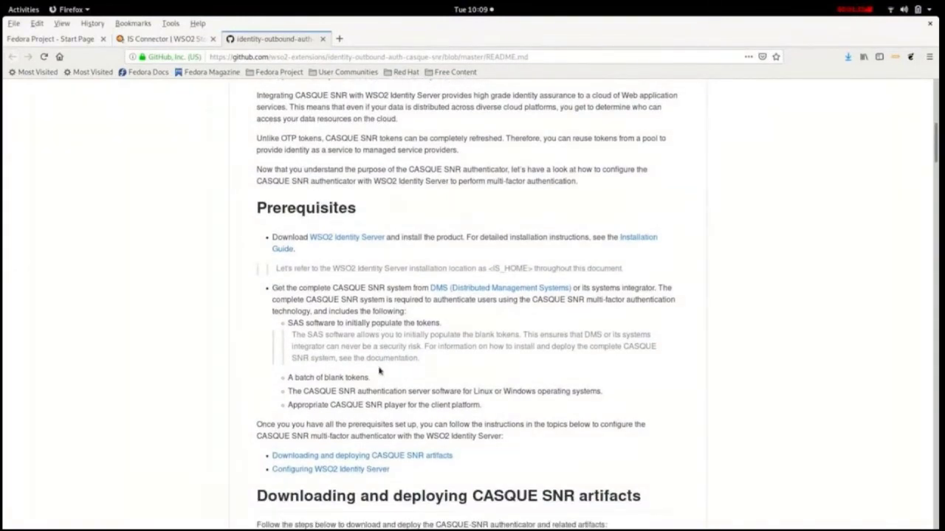
{"action": "scroll", "coordinate": [378, 371], "scroll_direction": "down", "scroll_amount": 3}
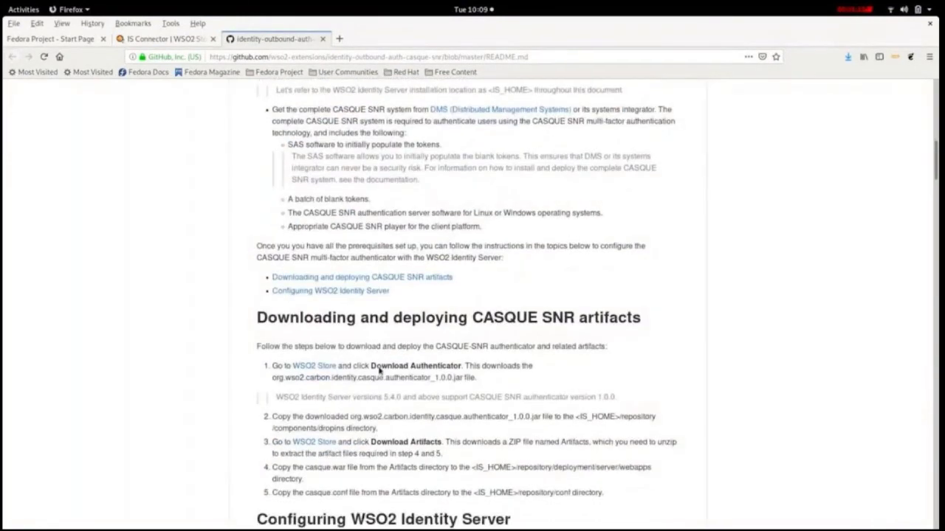
{"action": "scroll", "coordinate": [378, 371], "scroll_direction": "down", "scroll_amount": 2}
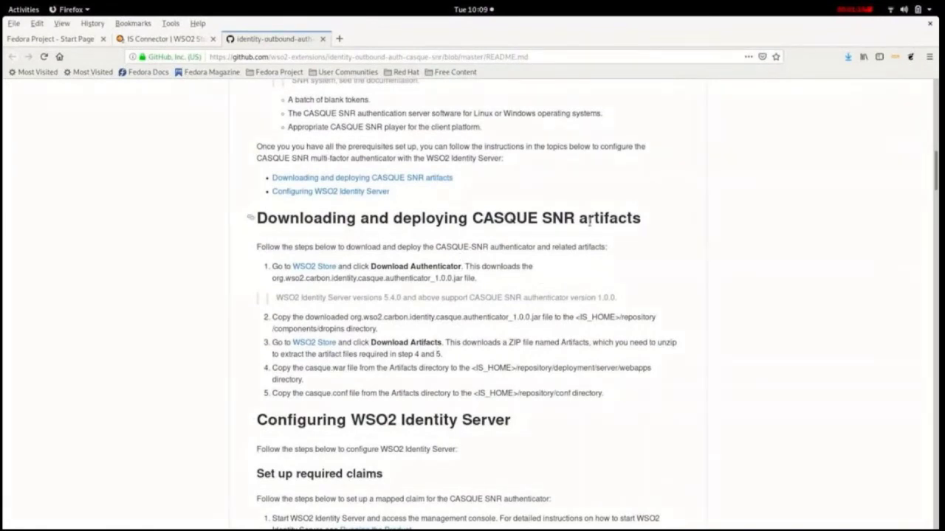
{"action": "scroll", "coordinate": [590, 221], "scroll_direction": "down", "scroll_amount": 3}
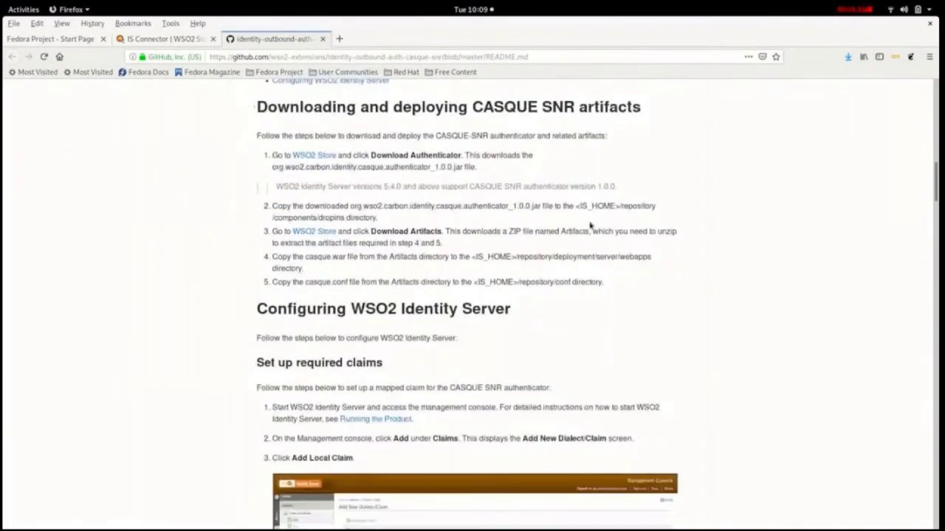
{"action": "scroll", "coordinate": [590, 225], "scroll_direction": "down", "scroll_amount": 4}
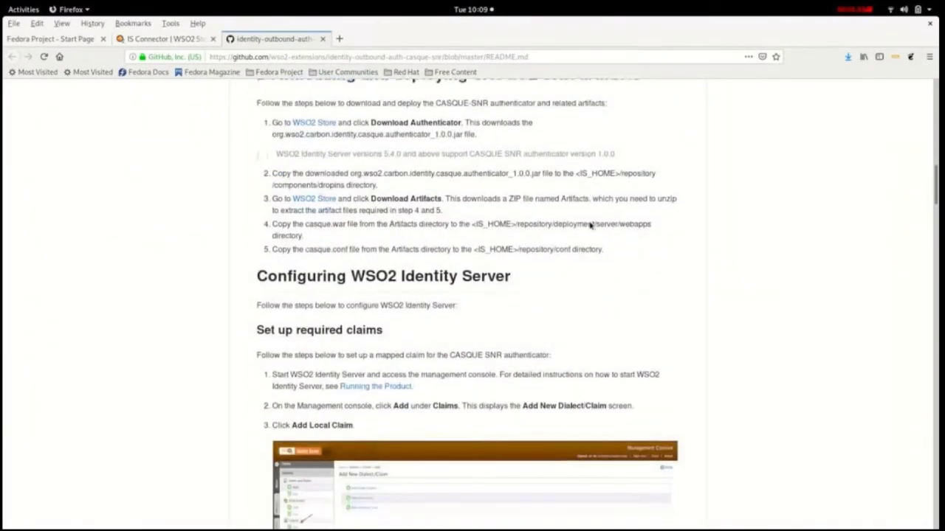
Step: Browse in Files to wso2is-5.7.0/repository/components/dropins
{"action": "left_click", "coordinate": [11, 323]}
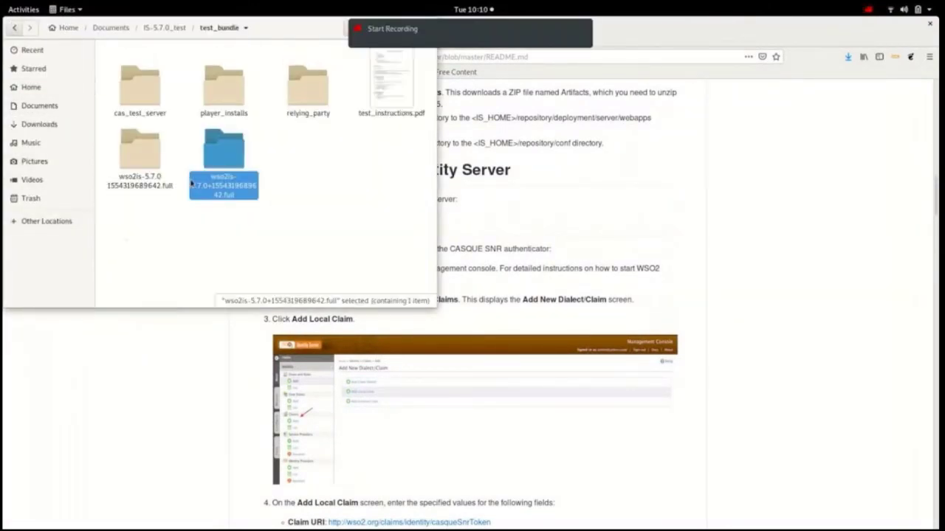
{"action": "double_click", "coordinate": [231, 171]}
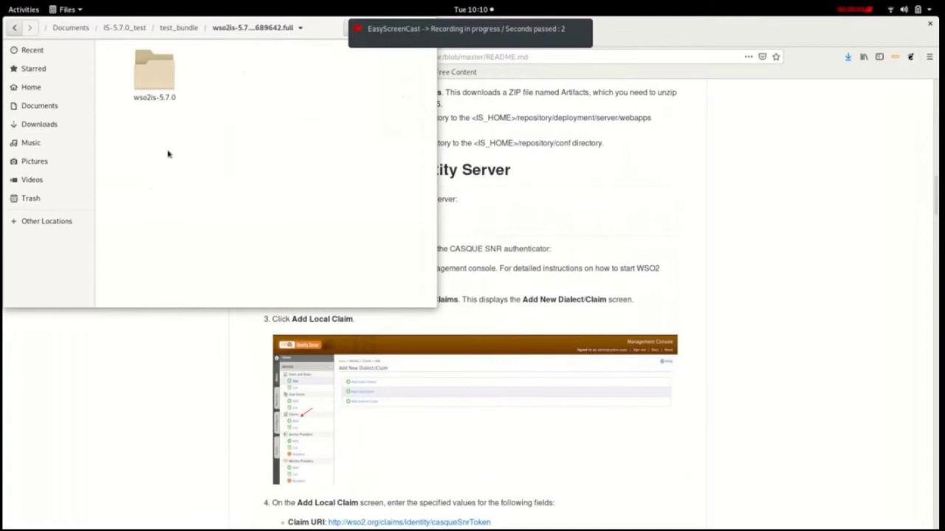
{"action": "double_click", "coordinate": [153, 72]}
{"action": "double_click", "coordinate": [391, 137]}
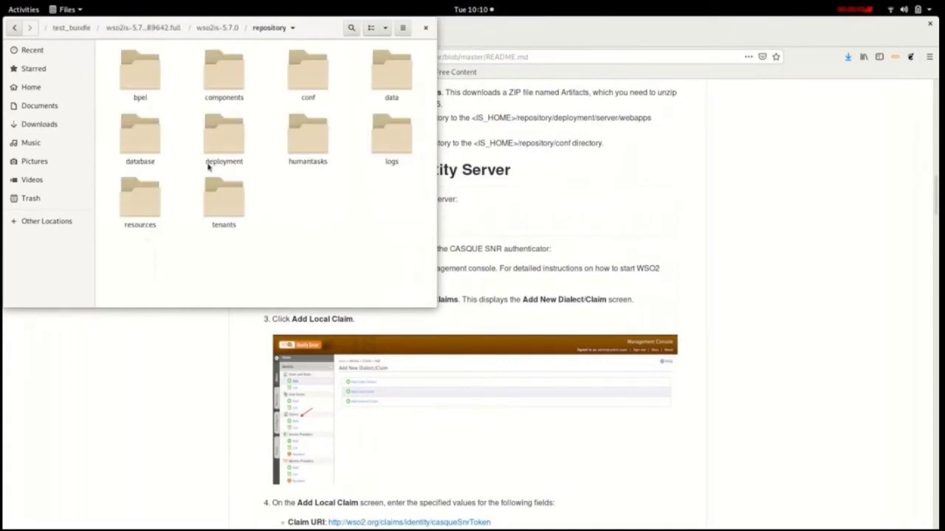
{"action": "double_click", "coordinate": [224, 73]}
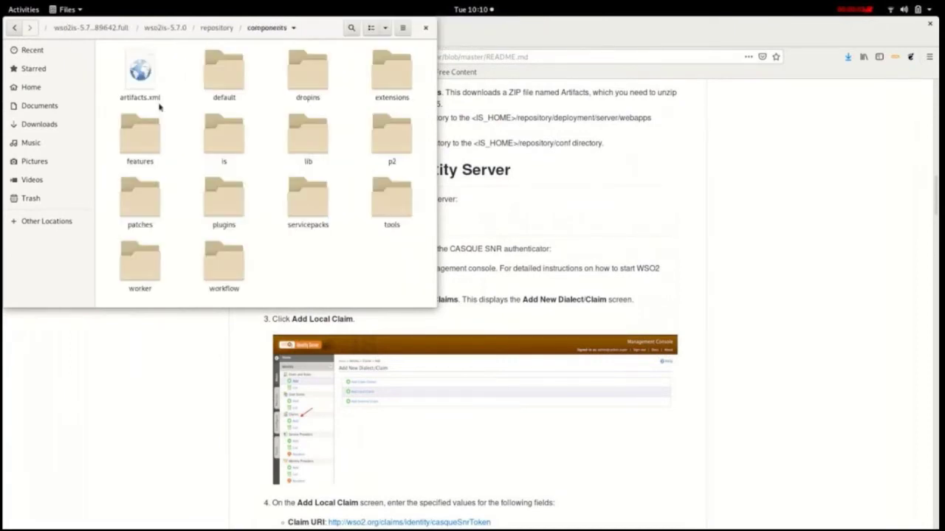
{"action": "double_click", "coordinate": [310, 84]}
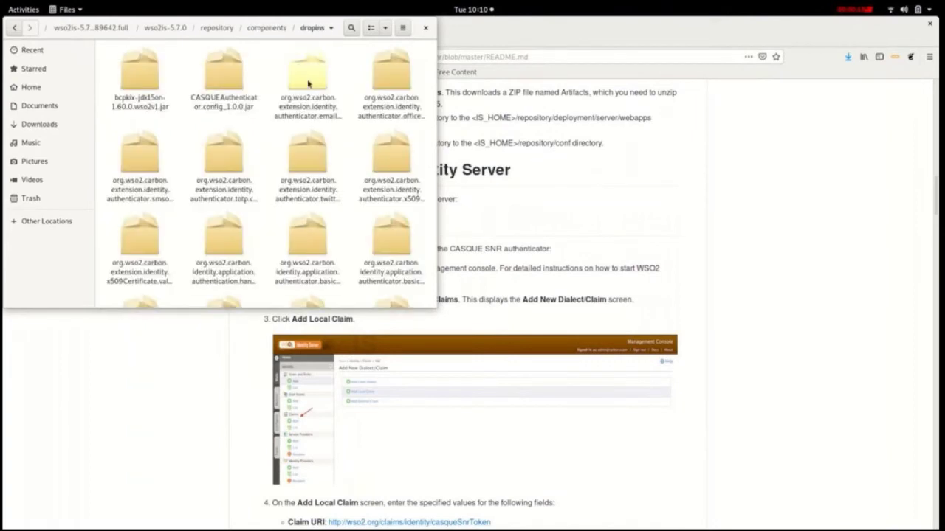
{"action": "scroll", "coordinate": [327, 148], "scroll_direction": "down", "scroll_amount": 3}
{"action": "scroll", "coordinate": [327, 147], "scroll_direction": "down", "scroll_amount": 1}
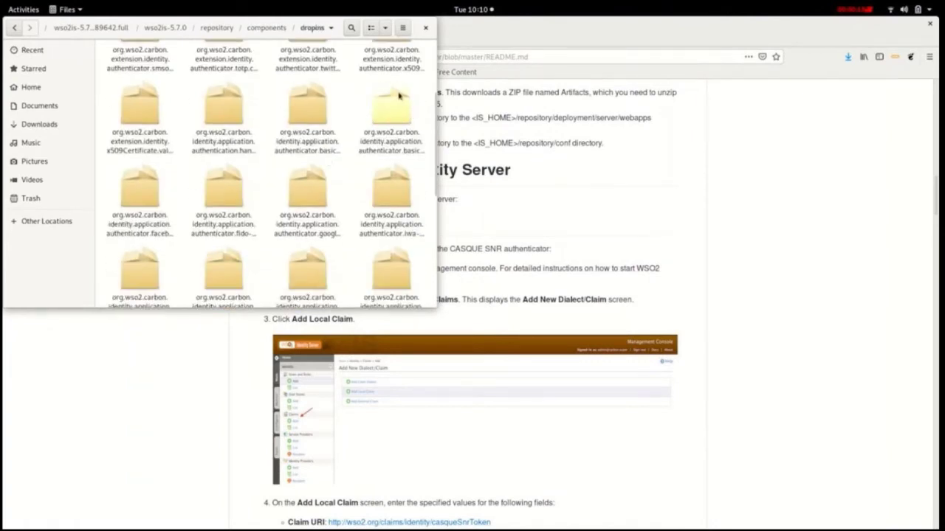
Step: Search dropins for 'casq' to confirm both CASQUE jars, then clear the search
{"action": "left_click", "coordinate": [351, 29]}
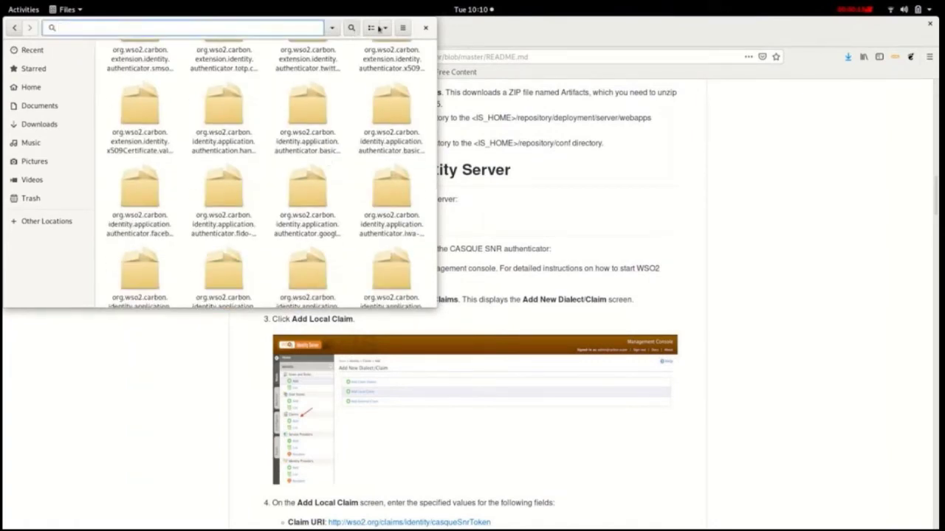
{"action": "type", "text": "casq"}
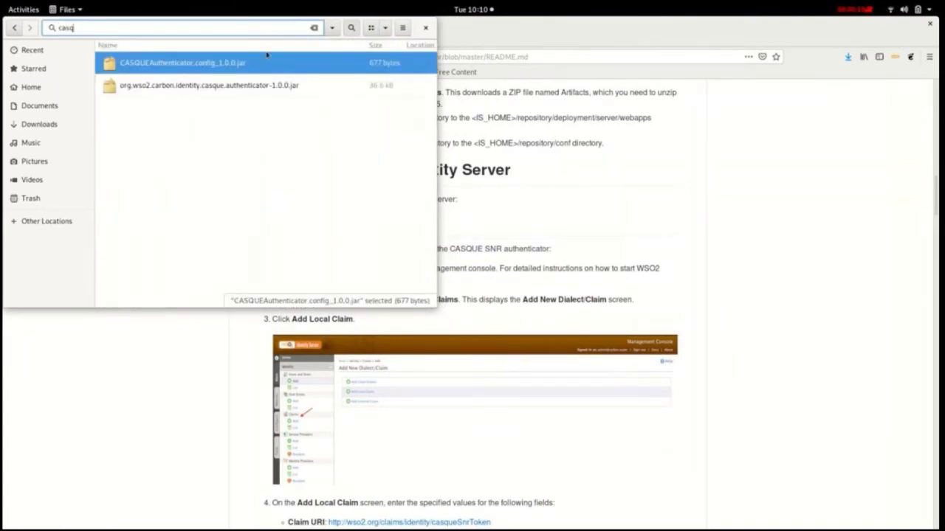
{"action": "left_click", "coordinate": [243, 94]}
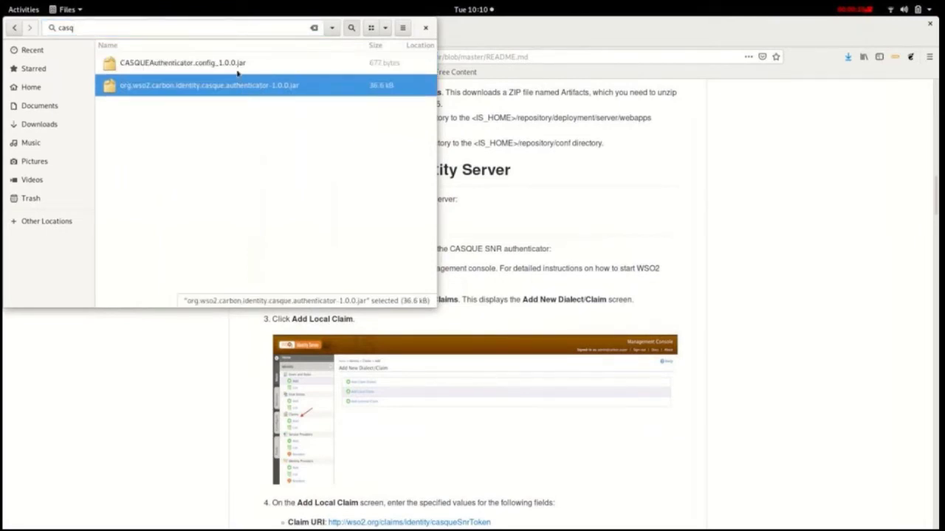
{"action": "left_click", "coordinate": [237, 63]}
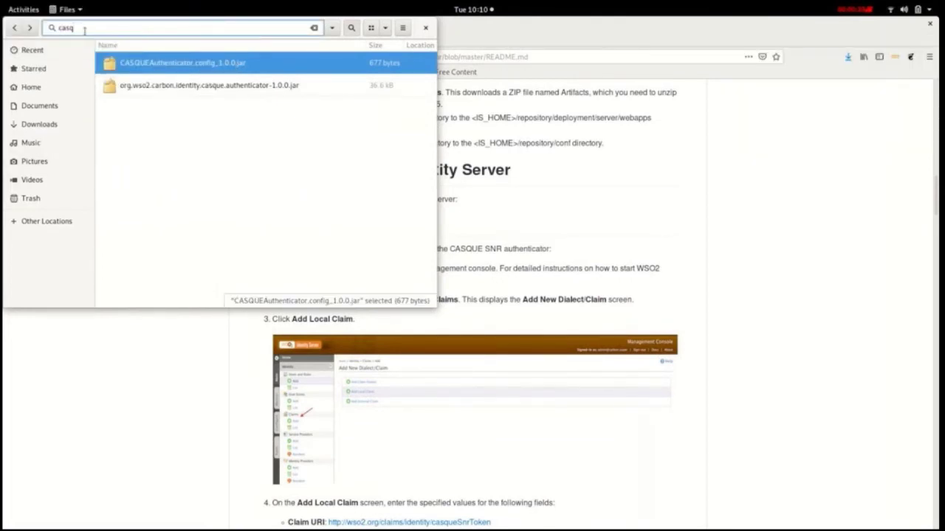
{"action": "key", "text": "BackSpace"}
{"action": "key", "text": "BackSpace"}
{"action": "key", "text": "BackSpace"}
{"action": "key", "text": "BackSpace"}
{"action": "key", "text": "Escape"}
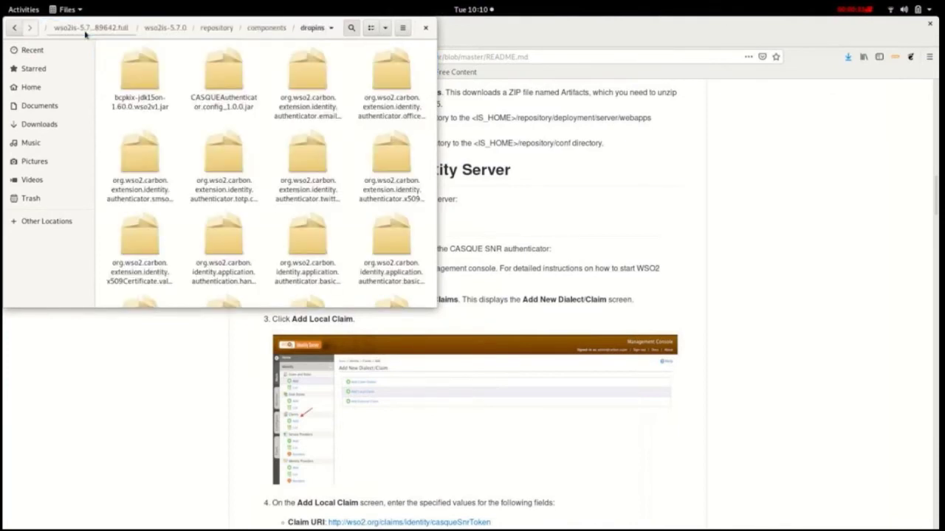
Step: Open repository/deployment/server/webapps and confirm casque and casque.war are there
{"action": "left_click", "coordinate": [217, 27]}
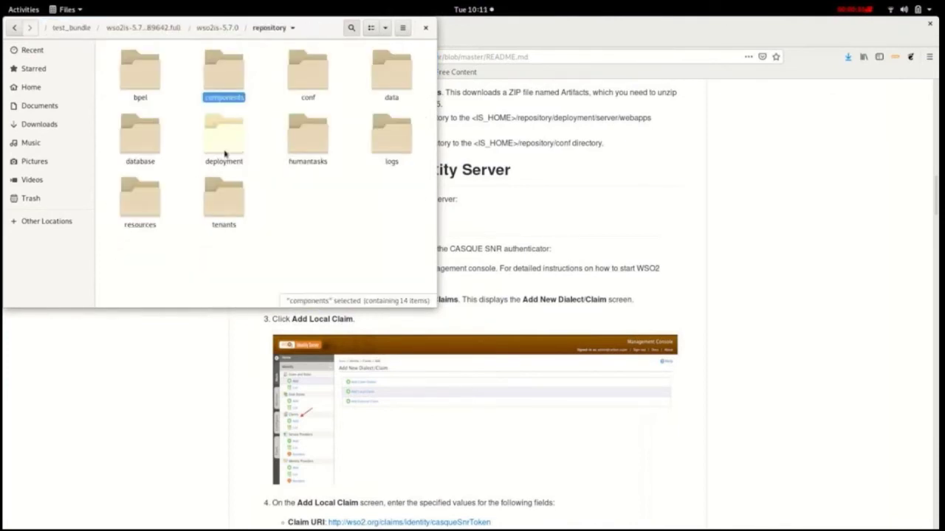
{"action": "double_click", "coordinate": [225, 153]}
{"action": "left_click", "coordinate": [239, 63]}
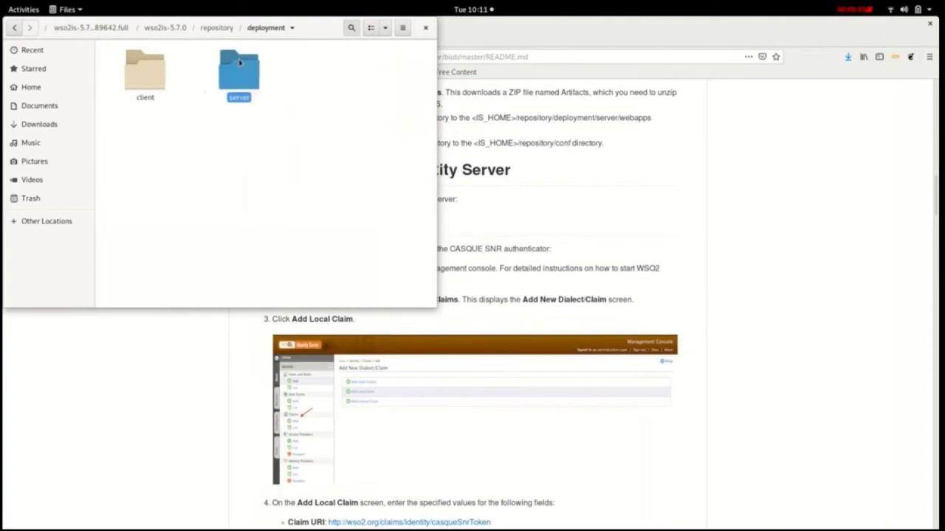
{"action": "double_click", "coordinate": [240, 62]}
{"action": "left_click", "coordinate": [383, 133]}
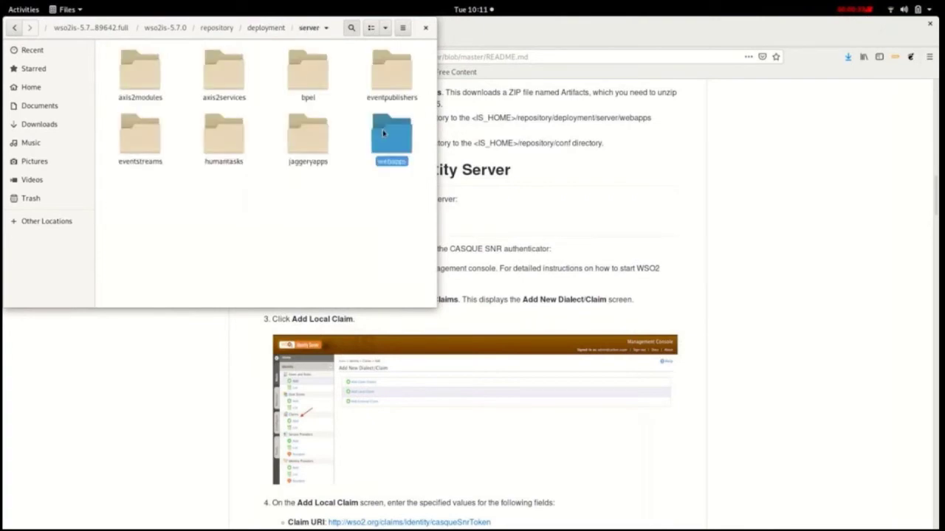
{"action": "double_click", "coordinate": [383, 132]}
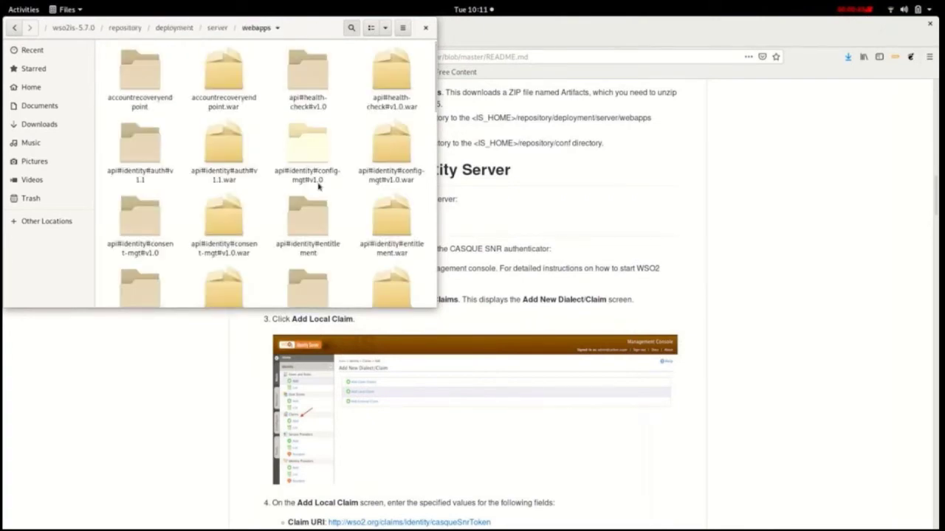
{"action": "scroll", "coordinate": [343, 170], "scroll_direction": "down", "scroll_amount": 3}
{"action": "scroll", "coordinate": [342, 169], "scroll_direction": "down", "scroll_amount": 3}
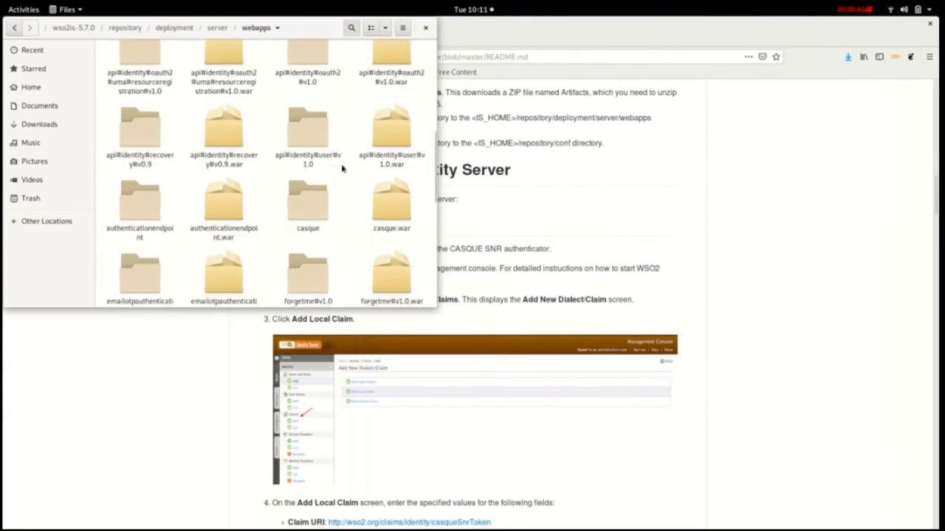
{"action": "left_click", "coordinate": [315, 209]}
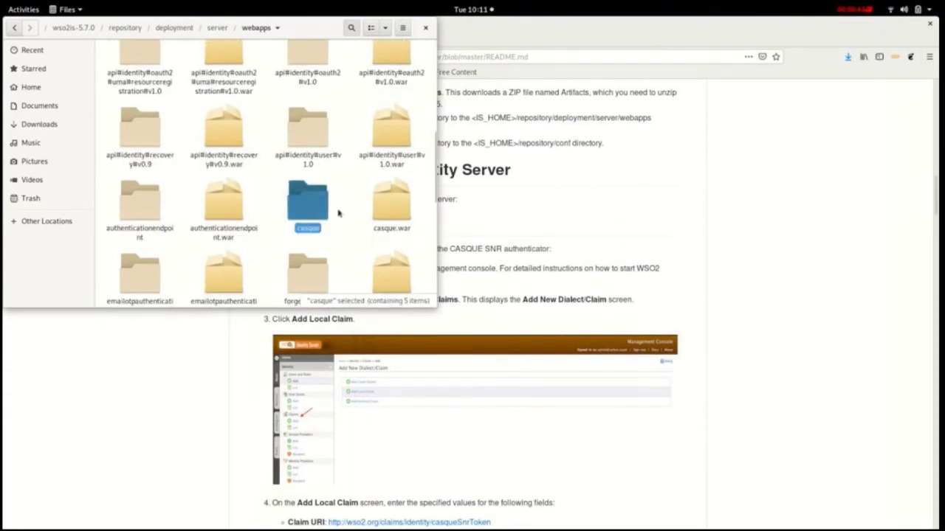
{"action": "left_click", "coordinate": [402, 211]}
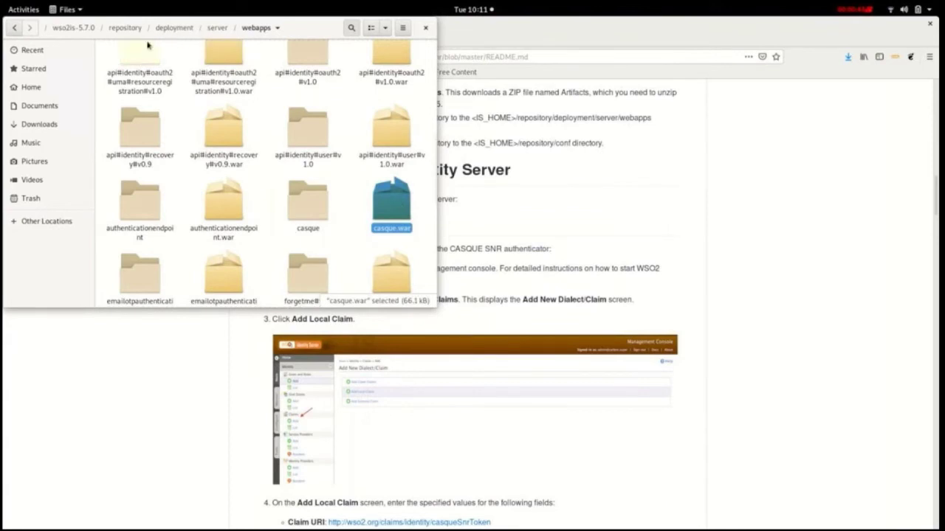
Step: Go up to wso2is-5.7.0 and open its bin folder
{"action": "left_click", "coordinate": [82, 31]}
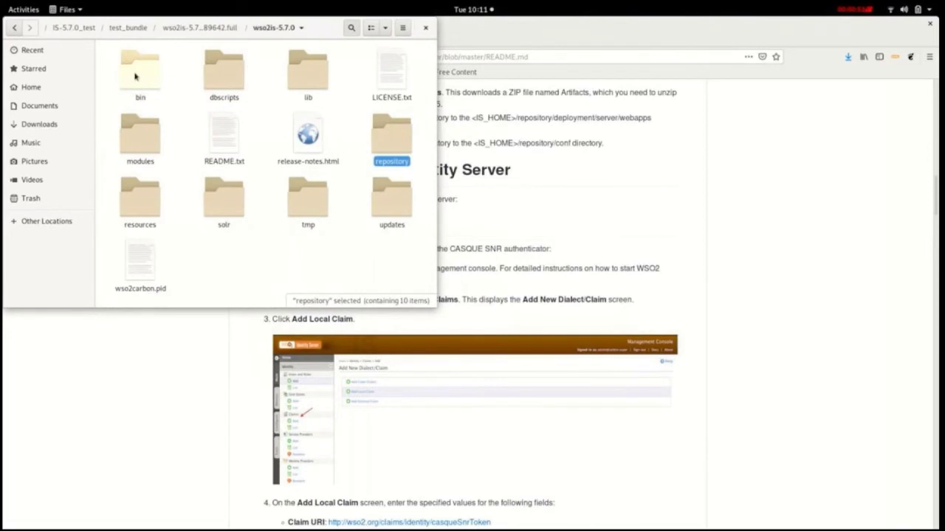
{"action": "double_click", "coordinate": [138, 74]}
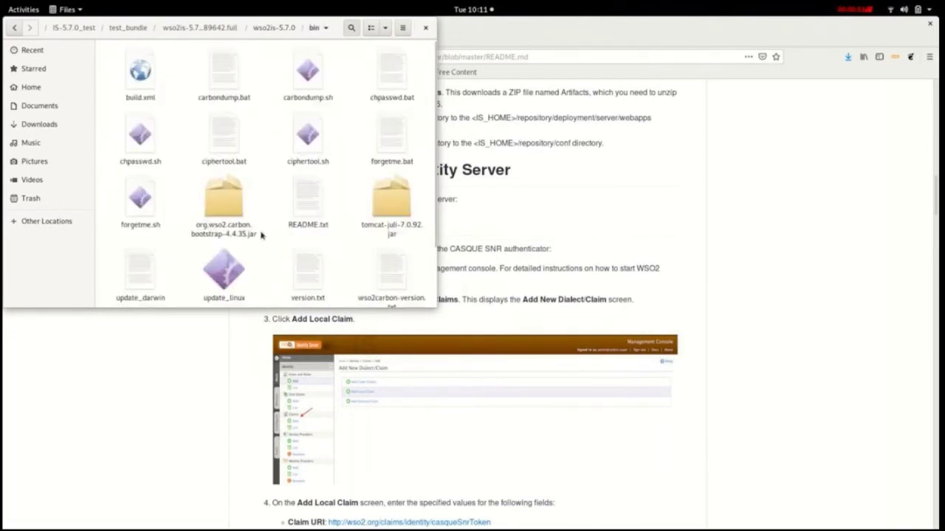
{"action": "right_click", "coordinate": [270, 233]}
Step: Run sh wso2server.sh from bin, rerunning it after exporting JAVA_HOME to the 1.8.0.212 JRE
{"action": "left_click", "coordinate": [295, 296]}
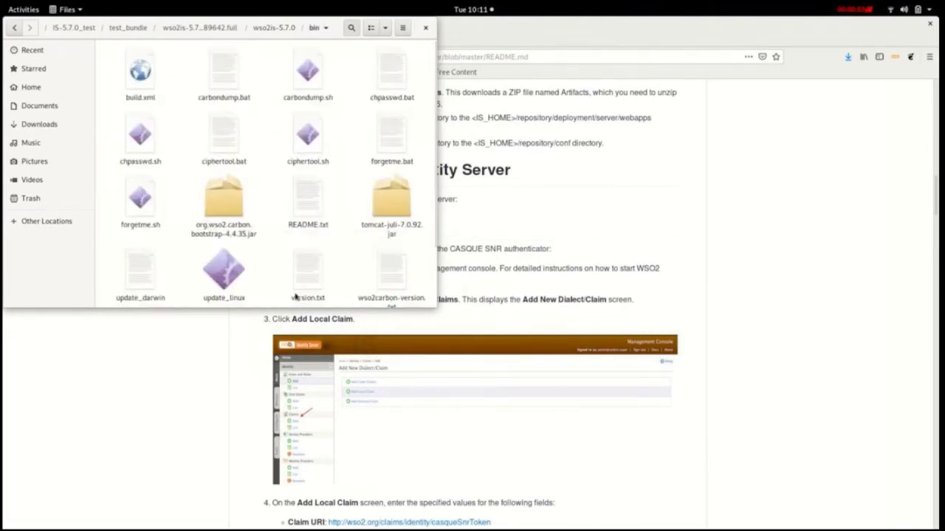
{"action": "type", "text": "sh wso2server.sh"}
{"action": "key", "text": "Return"}
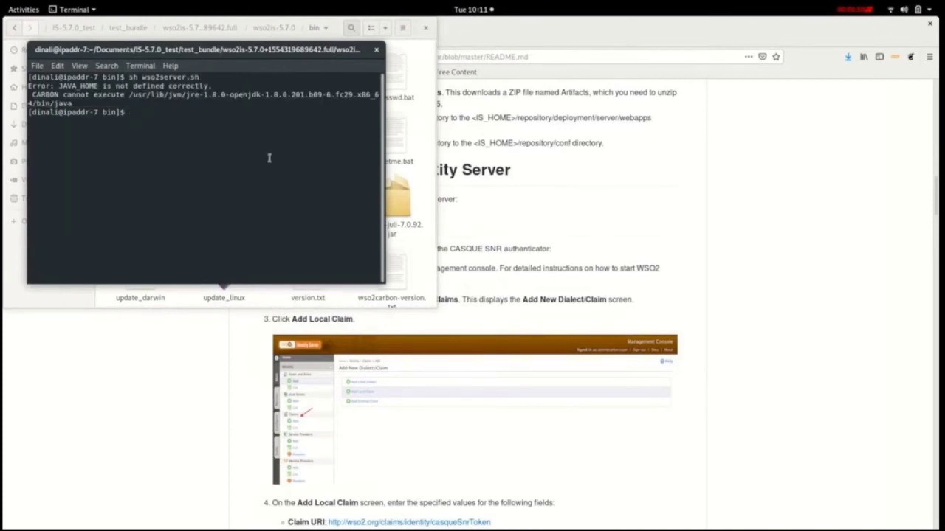
{"action": "key", "text": "Up"}
{"action": "key", "text": "Up"}
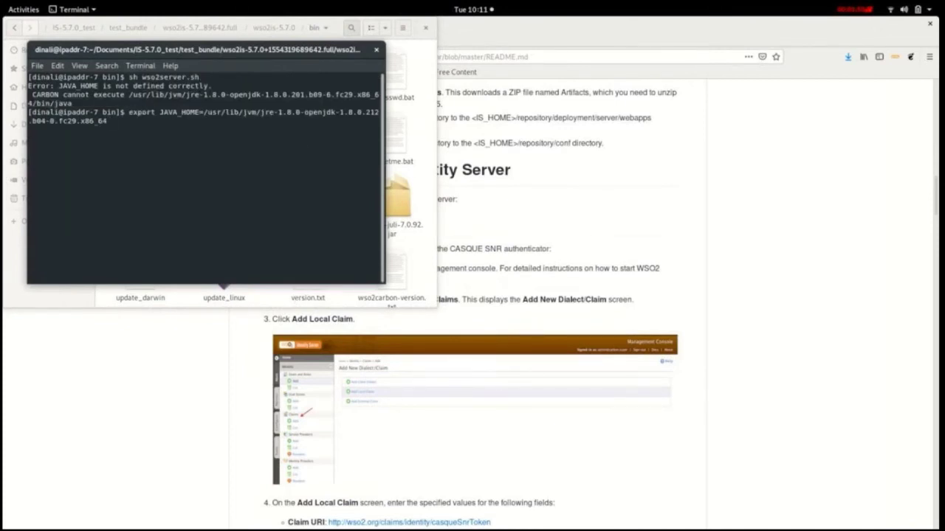
{"action": "key", "text": "Return"}
{"action": "key", "text": "Up"}
{"action": "key", "text": "Up"}
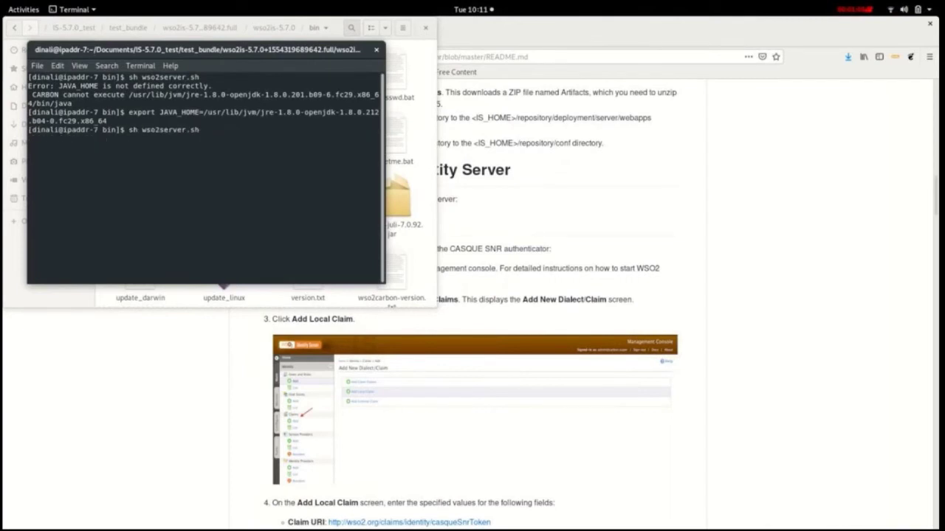
{"action": "key", "text": "Return"}
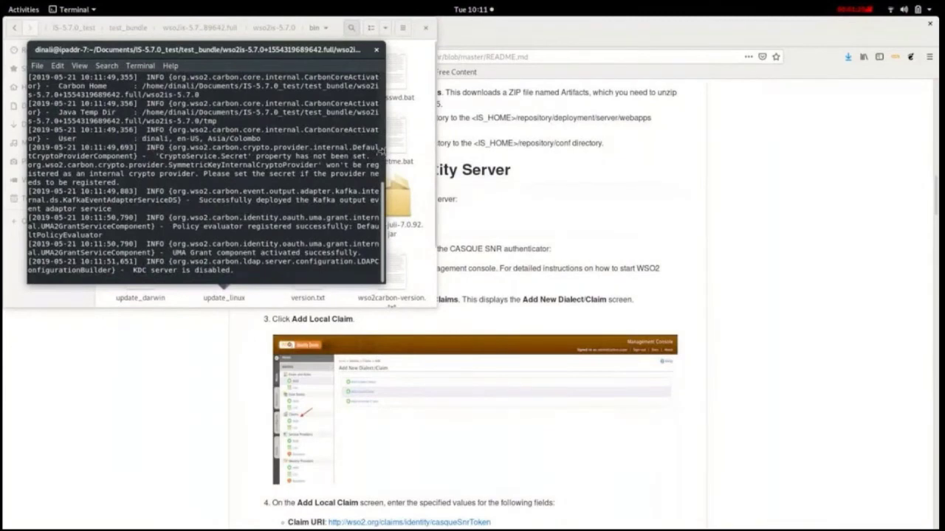
Step: Enlarge the terminal window to review the WSO2 Carbon startup log
{"action": "scroll", "coordinate": [382, 151], "scroll_direction": "up", "scroll_amount": 5}
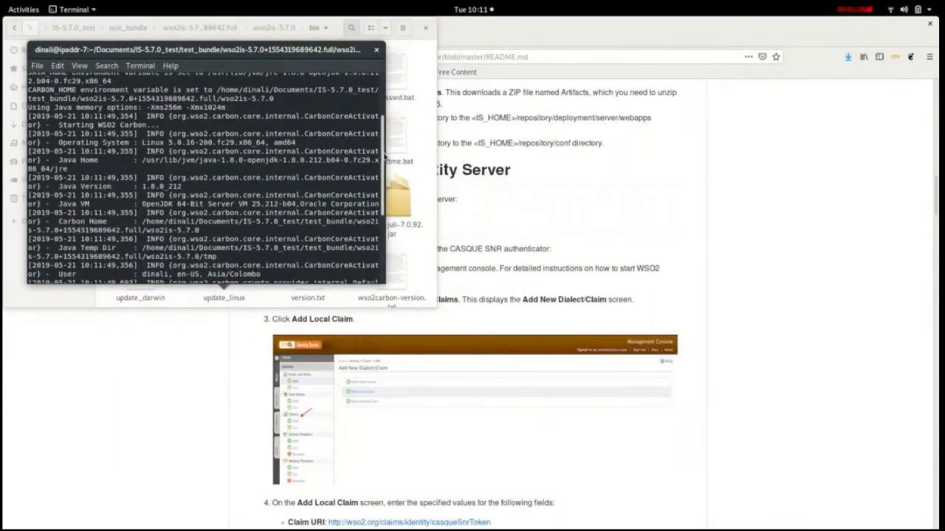
{"action": "scroll", "coordinate": [382, 154], "scroll_direction": "up", "scroll_amount": 2}
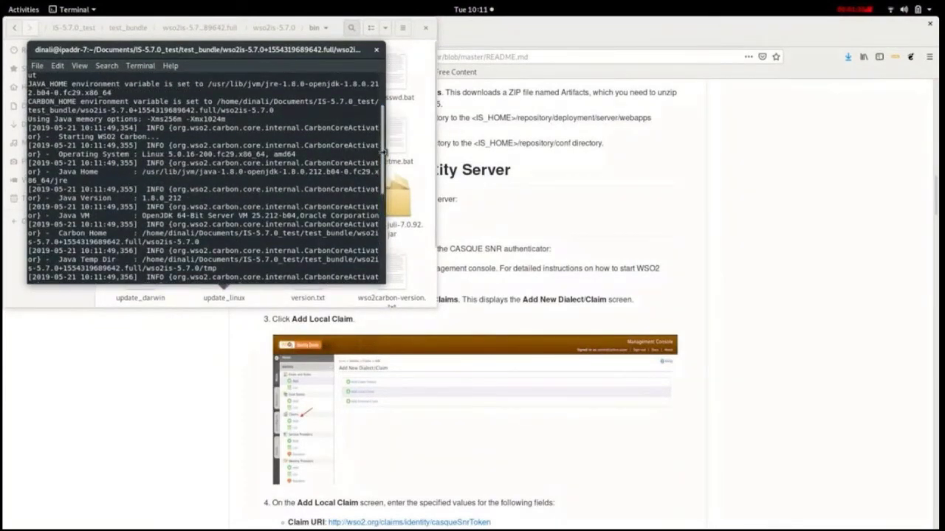
{"action": "left_click_drag", "start_coordinate": [382, 151], "coordinate": [934, 305]}
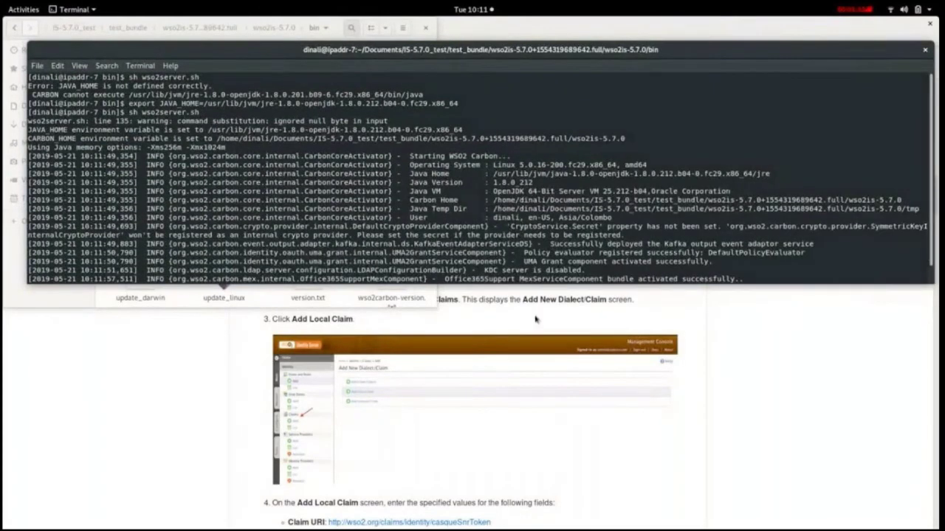
{"action": "left_click_drag", "start_coordinate": [480, 283], "coordinate": [462, 420]}
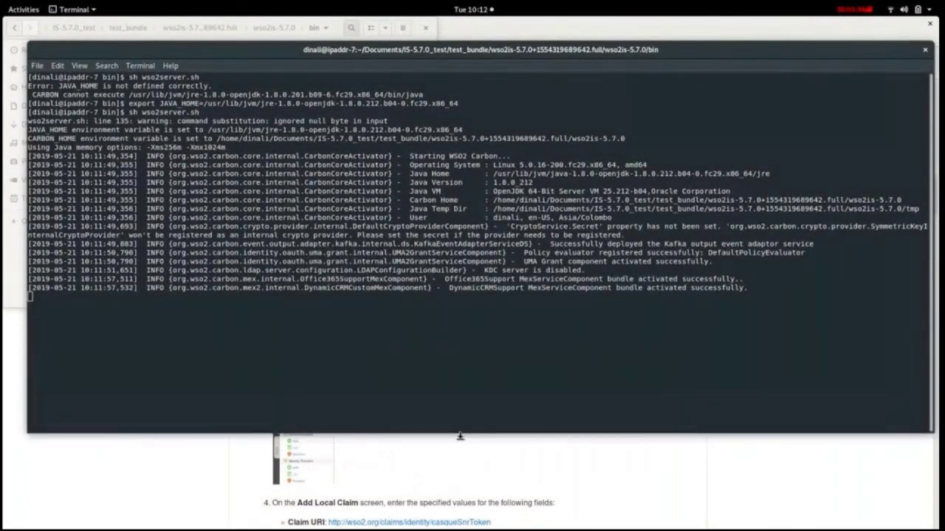
Step: Copy the casqueSnrToken Claim URI from the README, then scroll to 'Configure the service provider'
{"action": "left_click", "coordinate": [461, 435]}
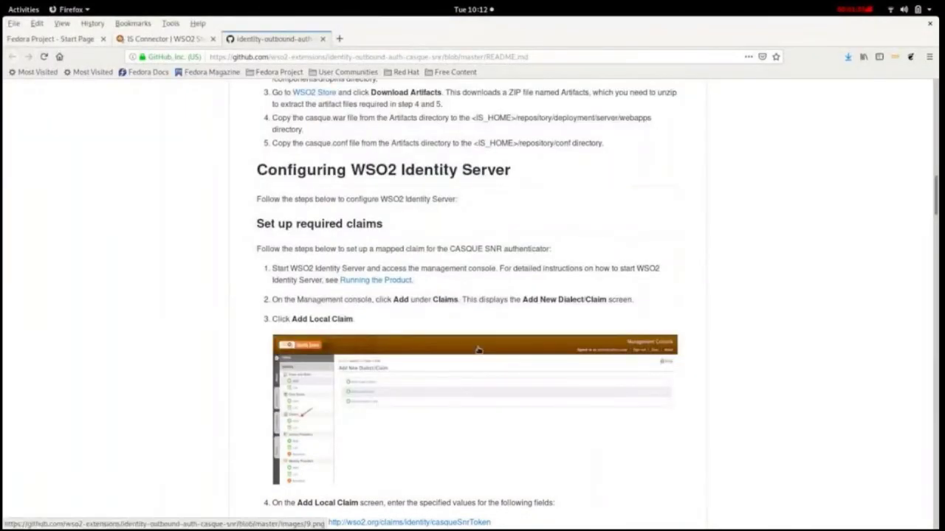
{"action": "scroll", "coordinate": [446, 321], "scroll_direction": "down", "scroll_amount": 3}
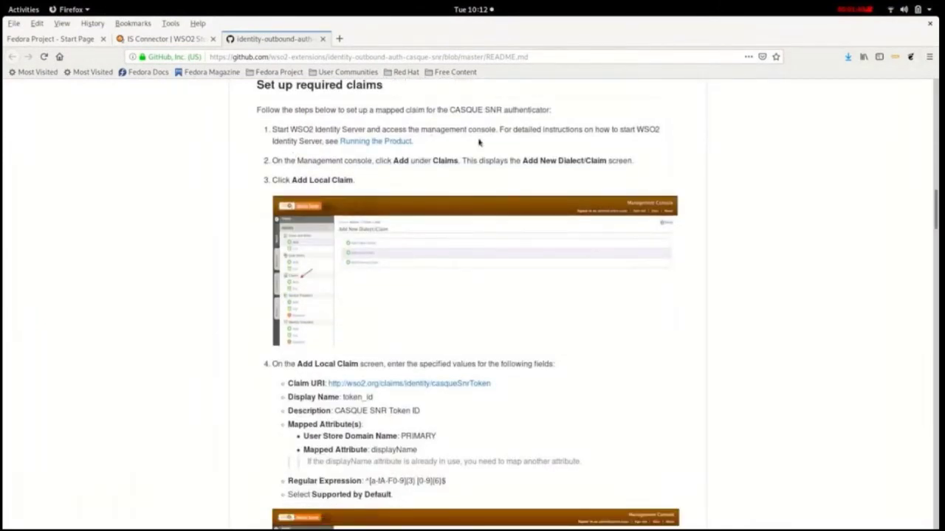
{"action": "scroll", "coordinate": [575, 403], "scroll_direction": "down", "scroll_amount": 2}
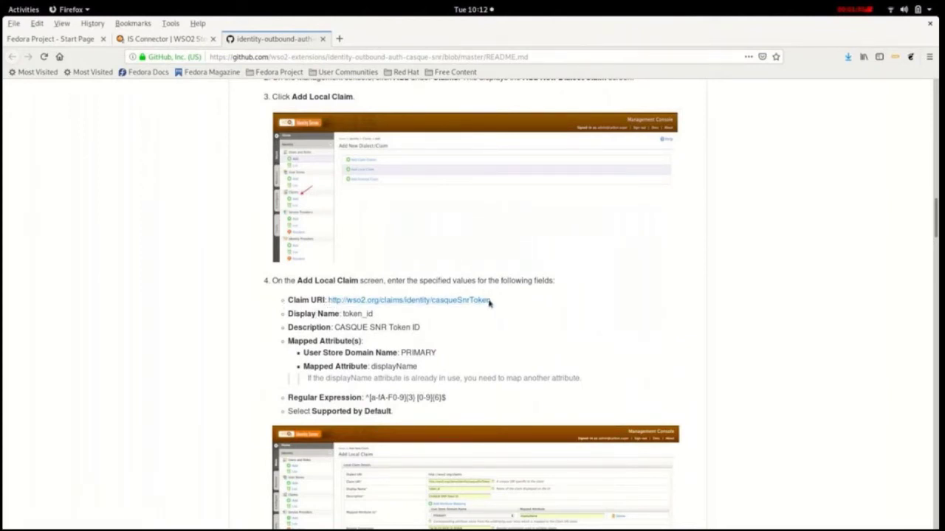
{"action": "left_click_drag", "start_coordinate": [491, 301], "coordinate": [332, 301]}
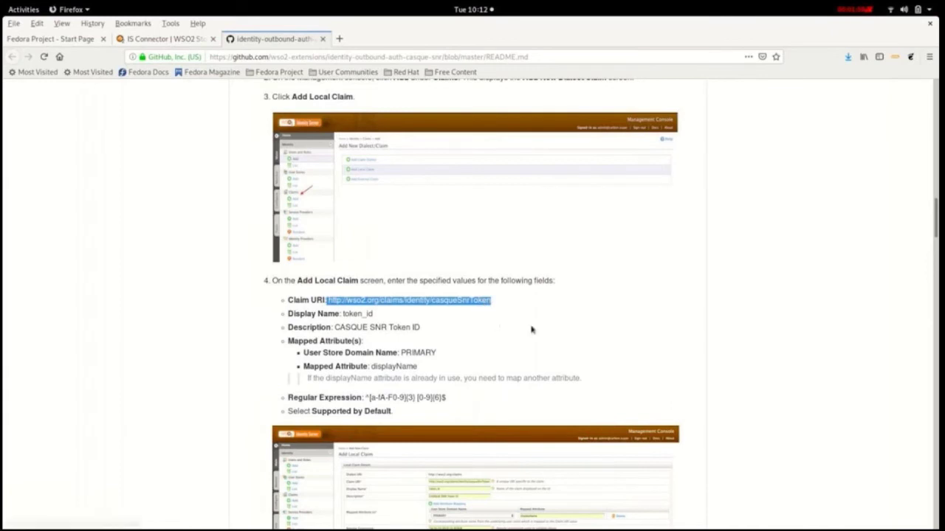
{"action": "scroll", "coordinate": [533, 332], "scroll_direction": "down", "scroll_amount": 3}
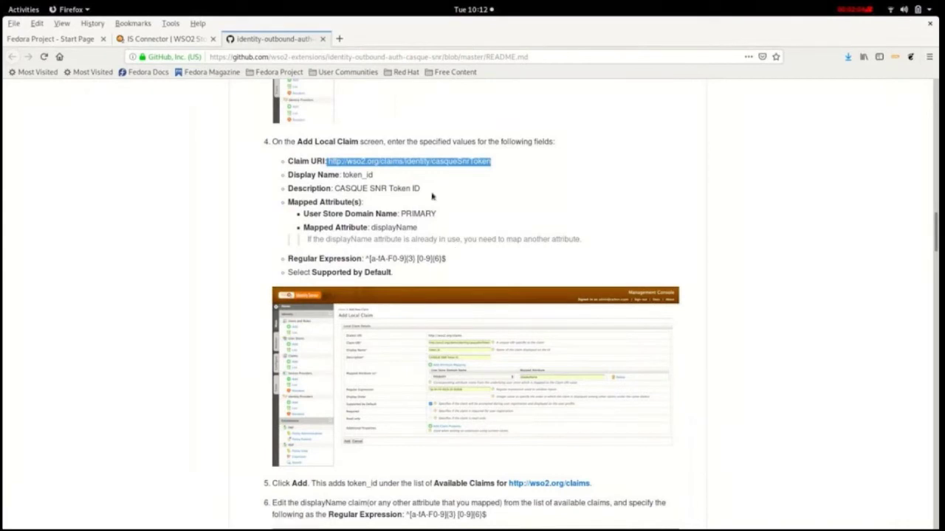
{"action": "right_click", "coordinate": [507, 168]}
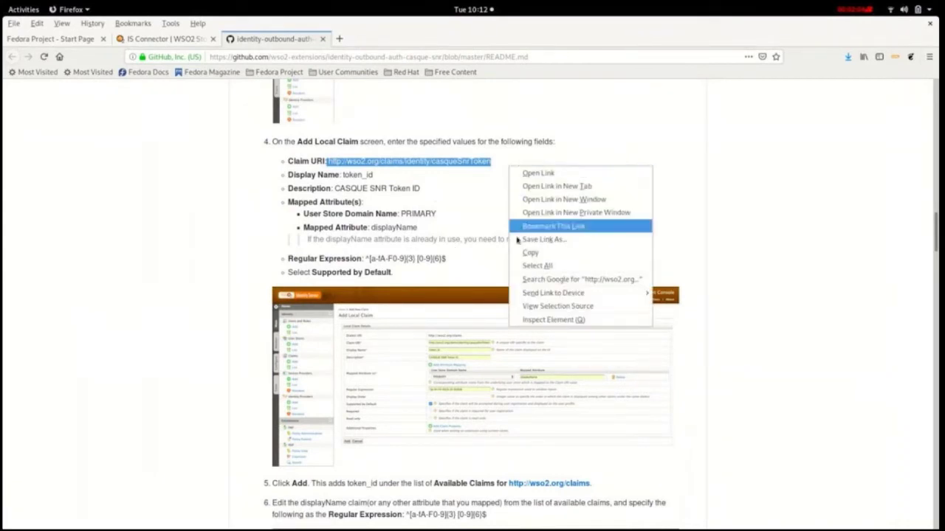
{"action": "left_click", "coordinate": [526, 252]}
{"action": "scroll", "coordinate": [529, 272], "scroll_direction": "down", "scroll_amount": 3}
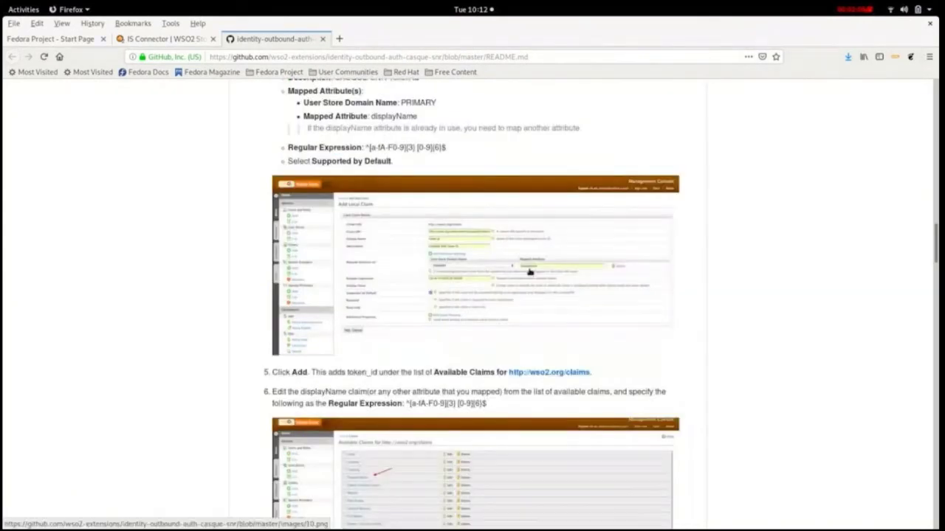
{"action": "scroll", "coordinate": [529, 273], "scroll_direction": "down", "scroll_amount": 4}
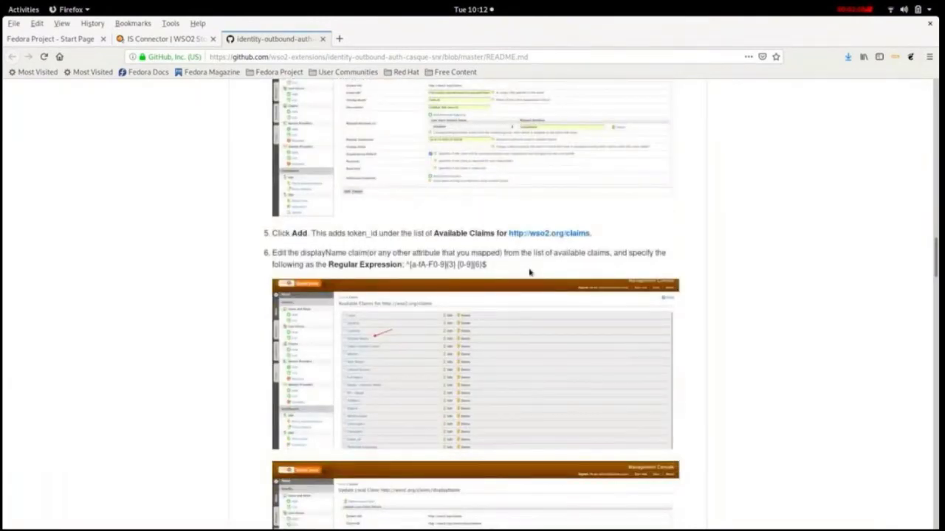
{"action": "scroll", "coordinate": [527, 315], "scroll_direction": "down", "scroll_amount": 5}
{"action": "scroll", "coordinate": [527, 318], "scroll_direction": "down", "scroll_amount": 2}
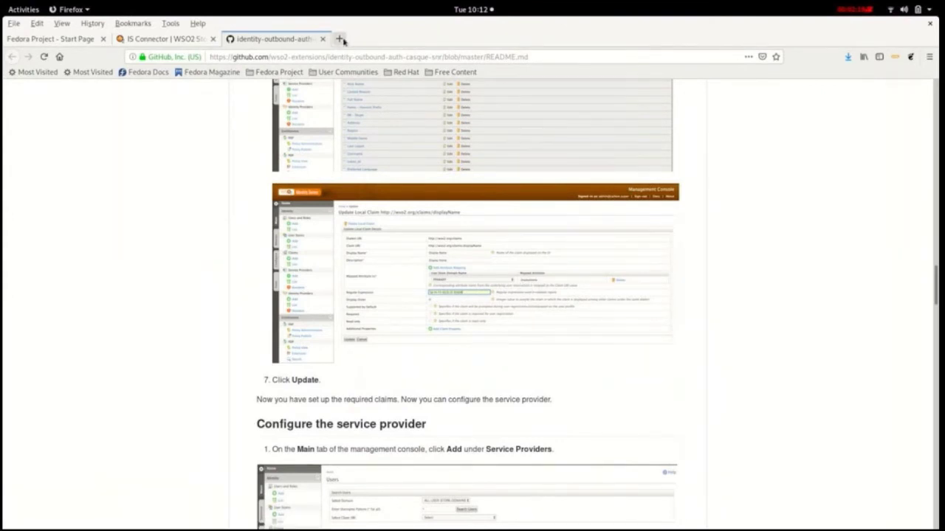
{"action": "left_click", "coordinate": [340, 39]}
{"action": "type", "text": "htt"}
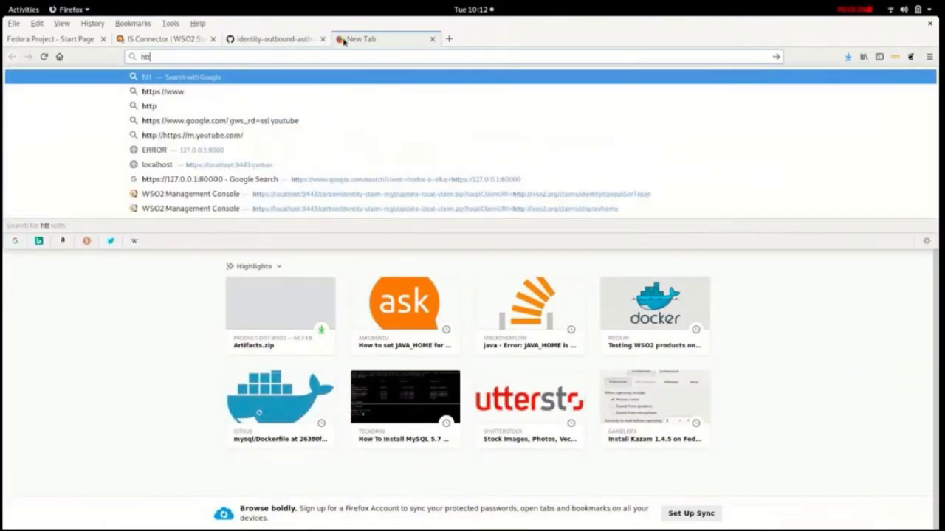
{"action": "type", "text": "p"}
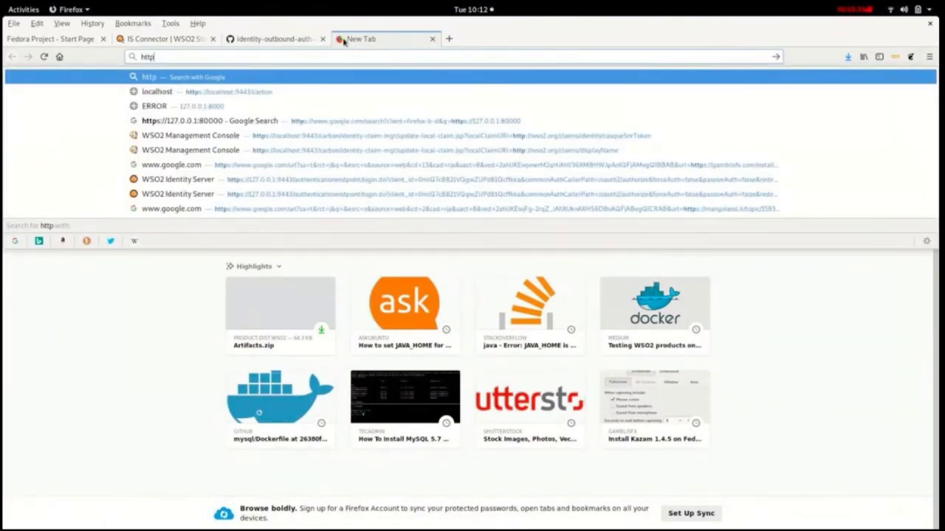
{"action": "type", "text": "s:"}
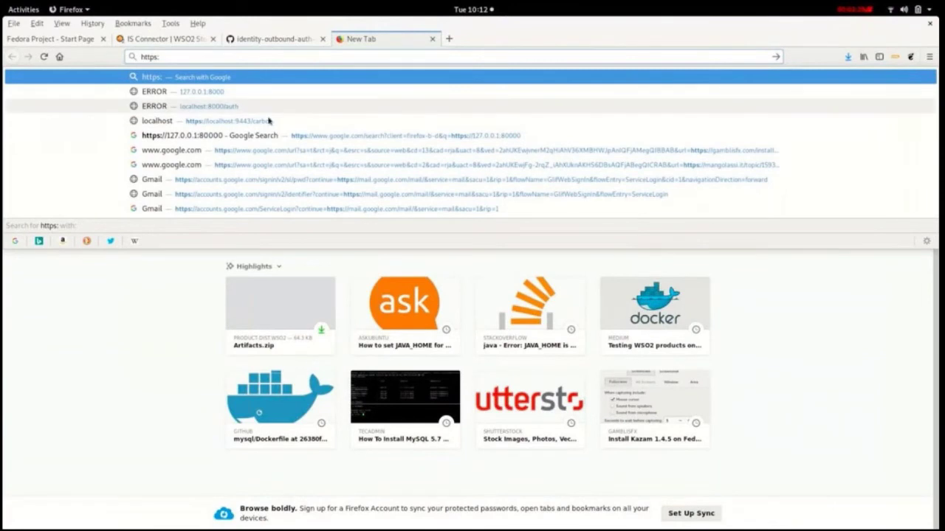
{"action": "left_click", "coordinate": [270, 121]}
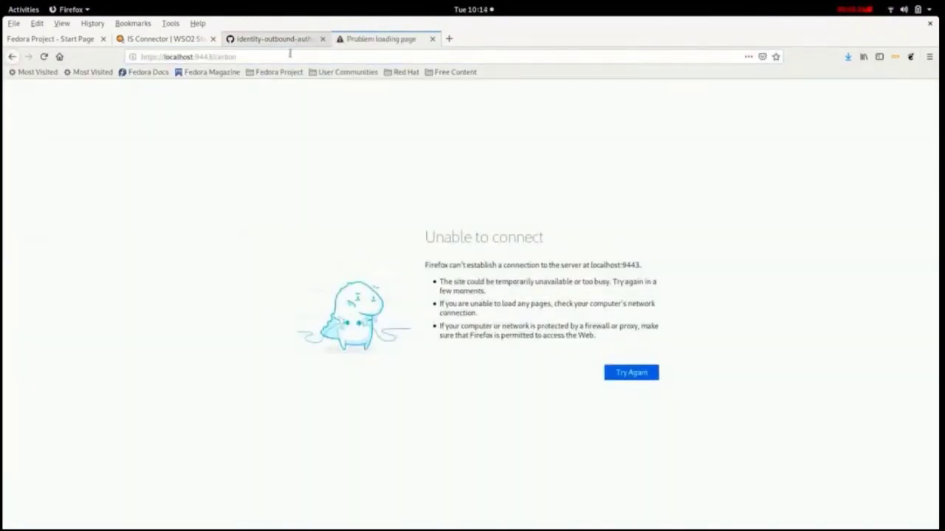
{"action": "left_click", "coordinate": [290, 56]}
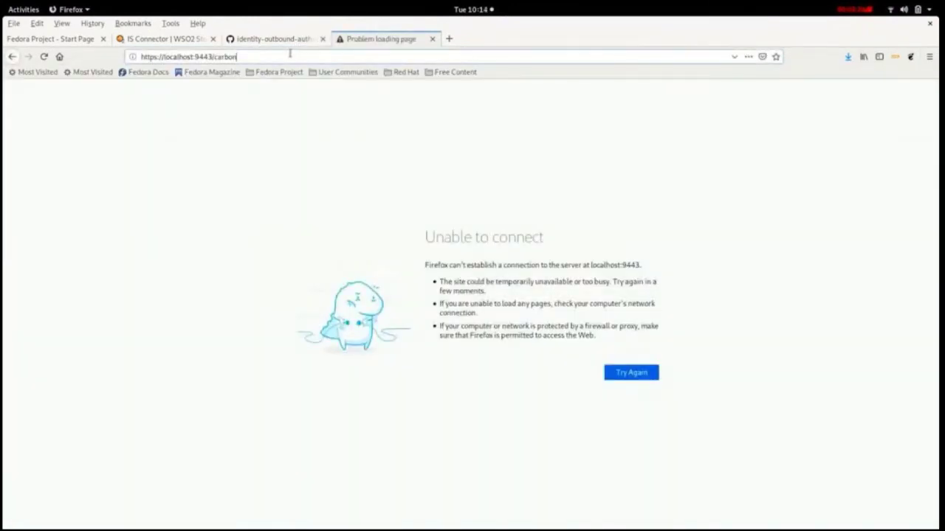
{"action": "key", "text": "Return"}
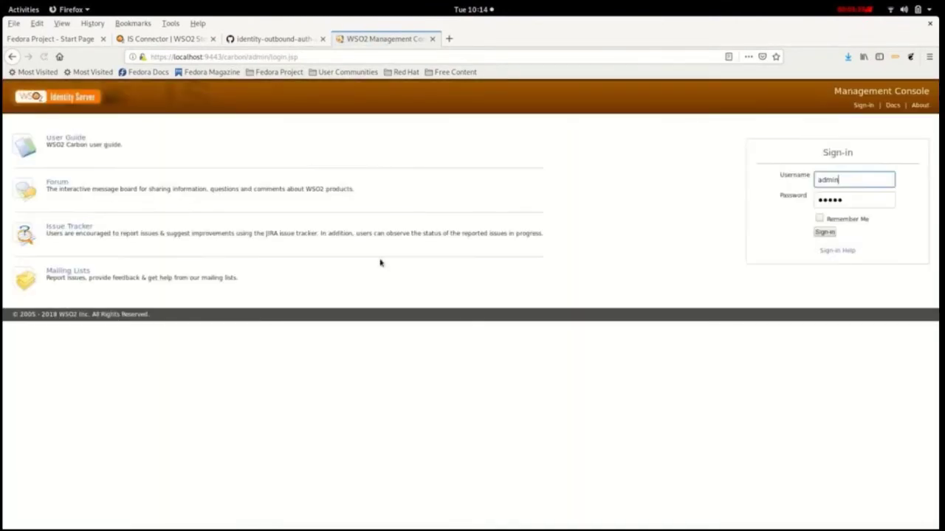
Step: Sign in to the management console and open Identity > Claims > List
{"action": "left_click", "coordinate": [828, 233]}
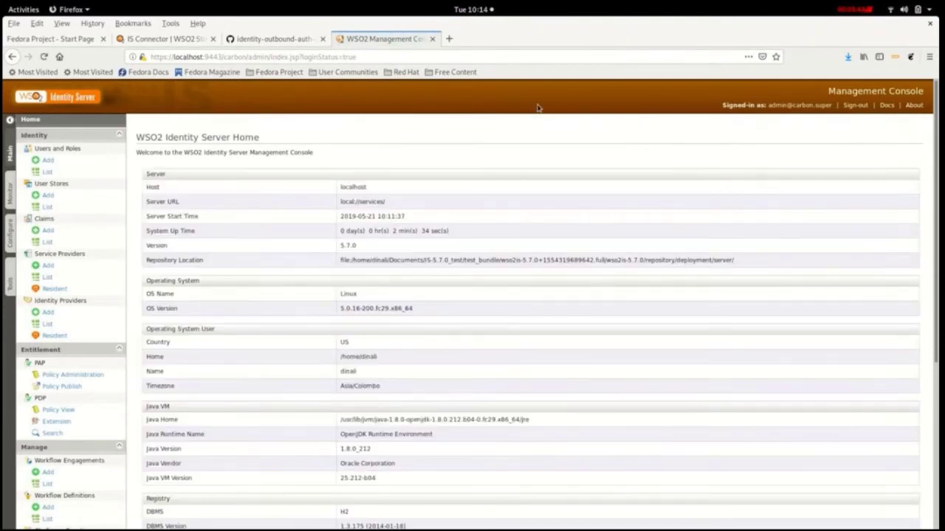
{"action": "left_click", "coordinate": [43, 242]}
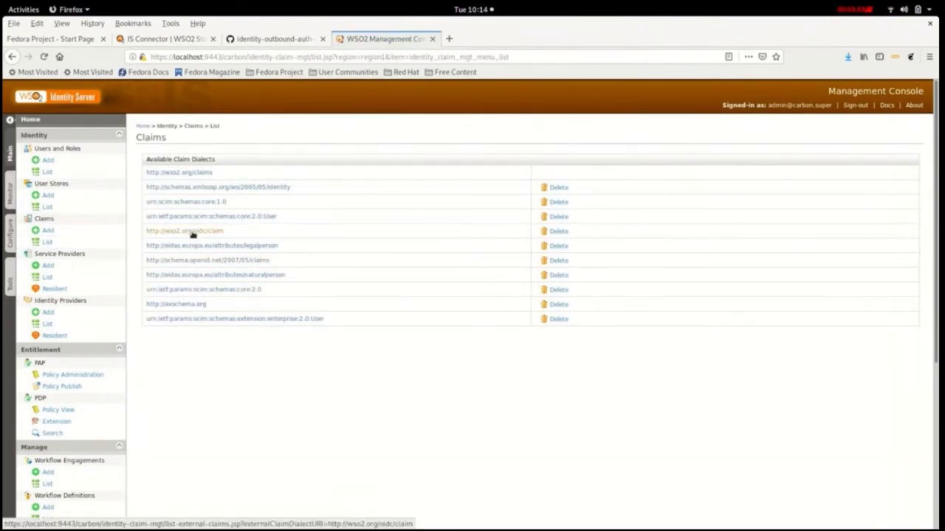
{"action": "left_click", "coordinate": [198, 173]}
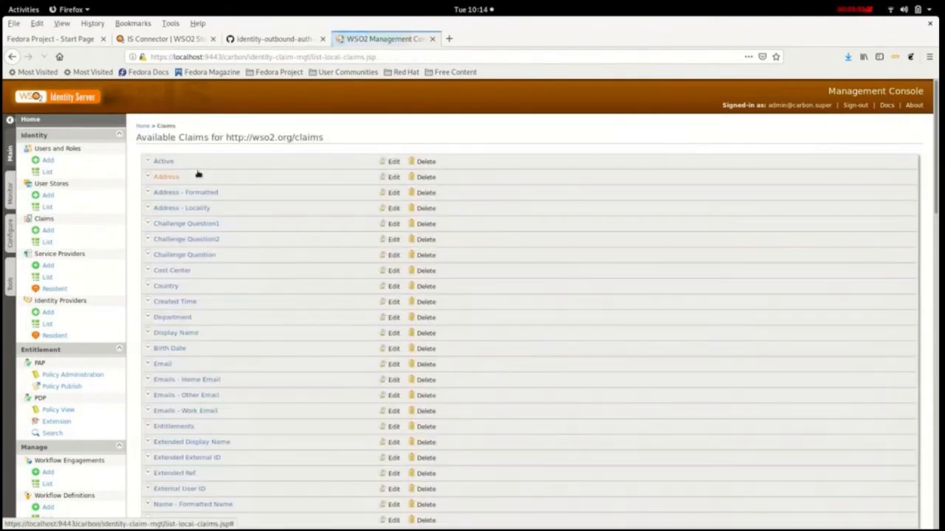
{"action": "scroll", "coordinate": [303, 367], "scroll_direction": "down", "scroll_amount": 10}
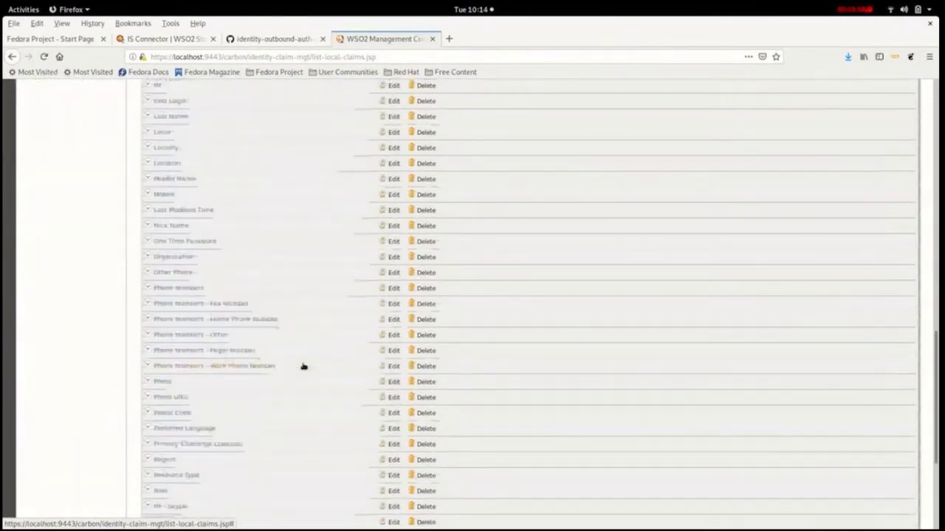
{"action": "scroll", "coordinate": [302, 367], "scroll_direction": "down", "scroll_amount": 5}
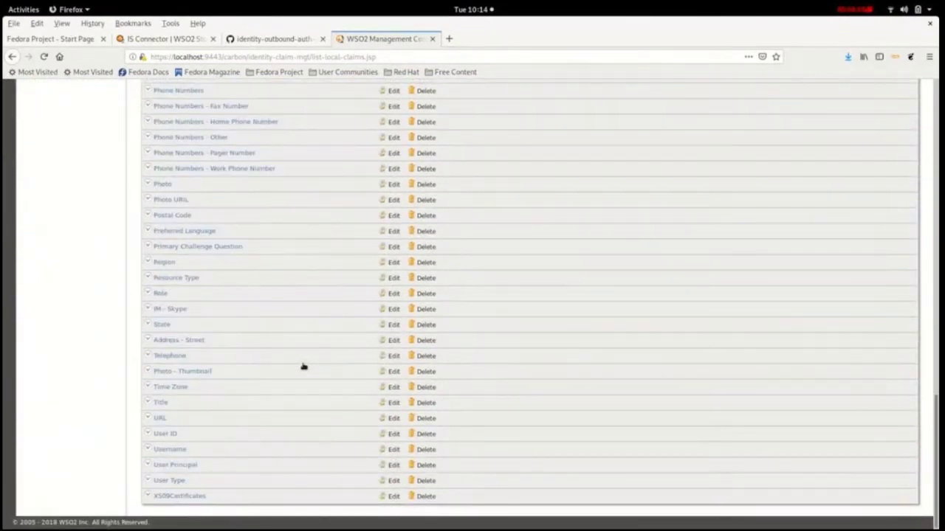
{"action": "scroll", "coordinate": [303, 367], "scroll_direction": "up", "scroll_amount": 10}
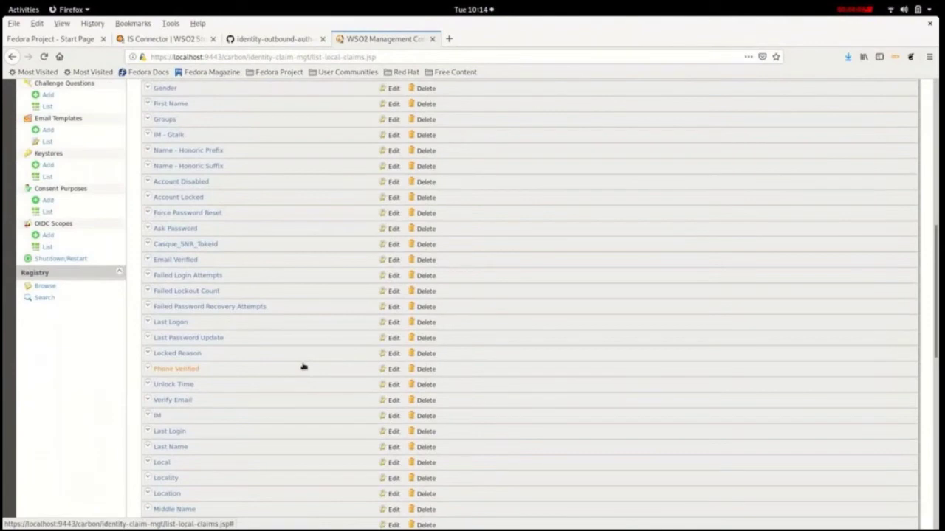
{"action": "scroll", "coordinate": [302, 366], "scroll_direction": "down", "scroll_amount": 6}
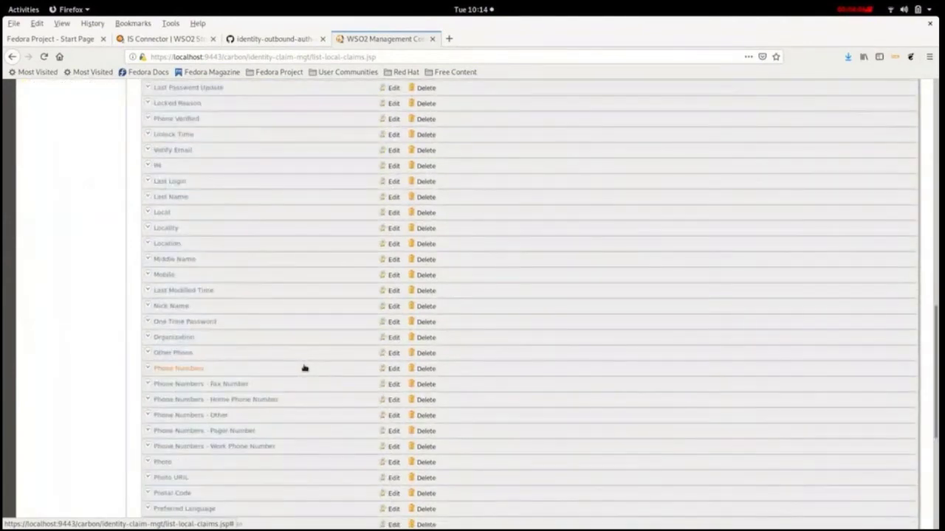
{"action": "scroll", "coordinate": [304, 367], "scroll_direction": "down", "scroll_amount": 3}
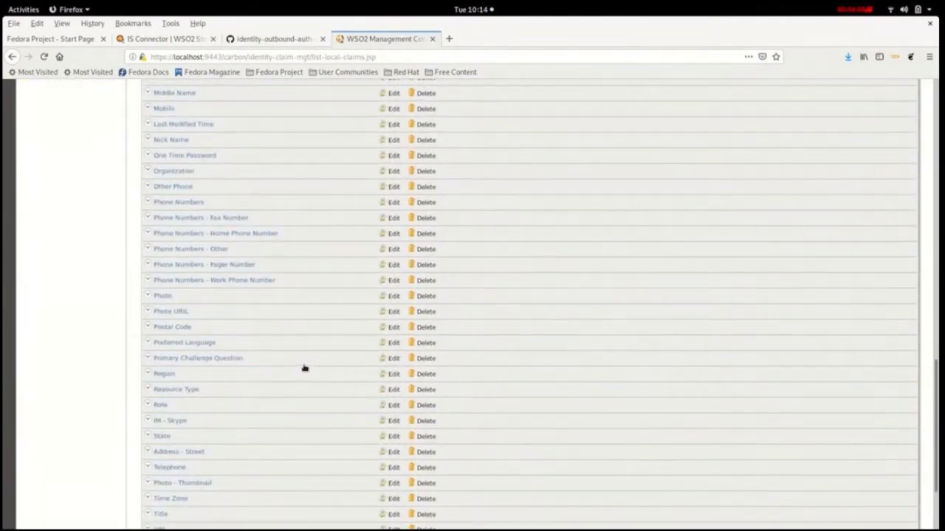
{"action": "scroll", "coordinate": [304, 368], "scroll_direction": "up", "scroll_amount": 4}
{"action": "scroll", "coordinate": [304, 368], "scroll_direction": "up", "scroll_amount": 6}
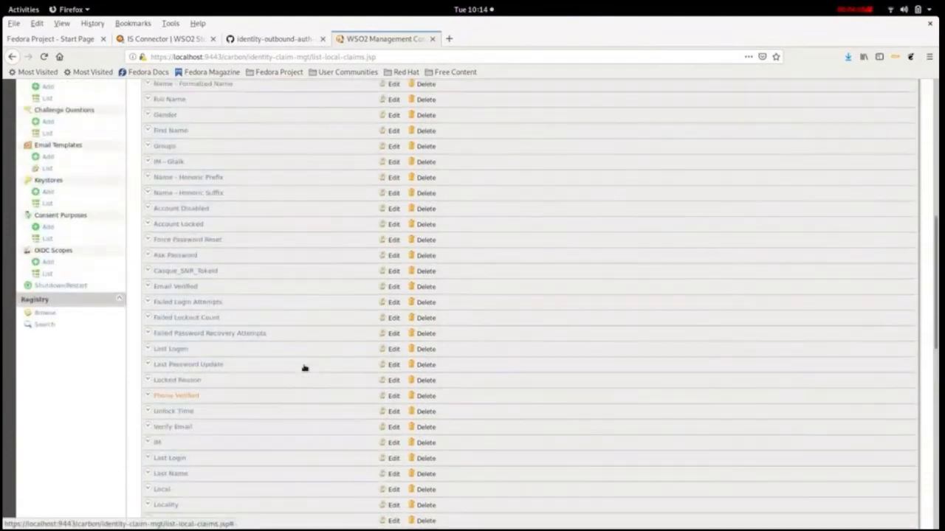
Step: Expand the Casque_SNR_TokeId claim and select its Regular Expression value
{"action": "left_click", "coordinate": [172, 272]}
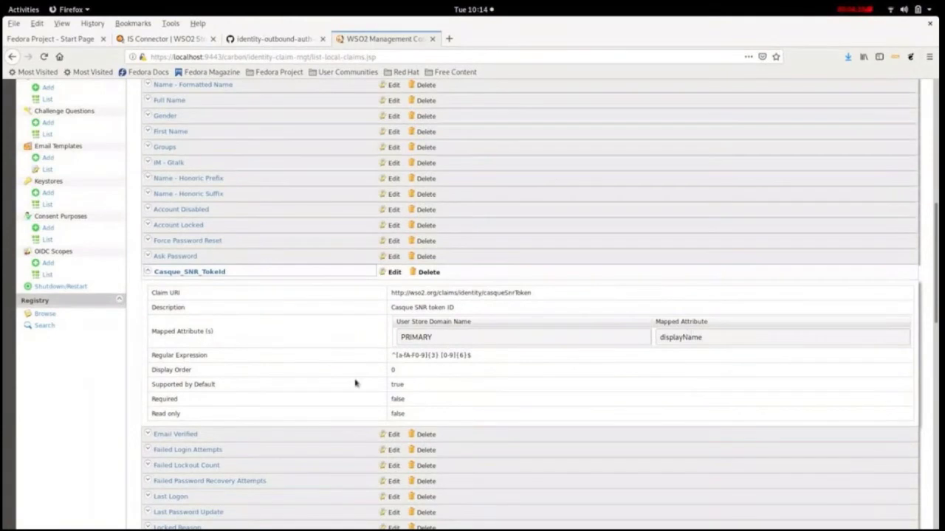
{"action": "triple_click", "coordinate": [445, 352]}
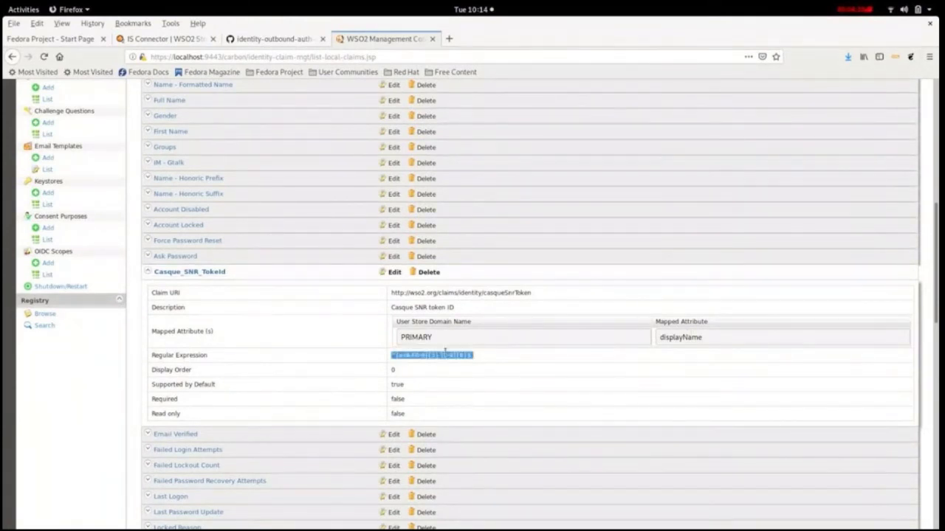
{"action": "scroll", "coordinate": [456, 391], "scroll_direction": "up", "scroll_amount": 3}
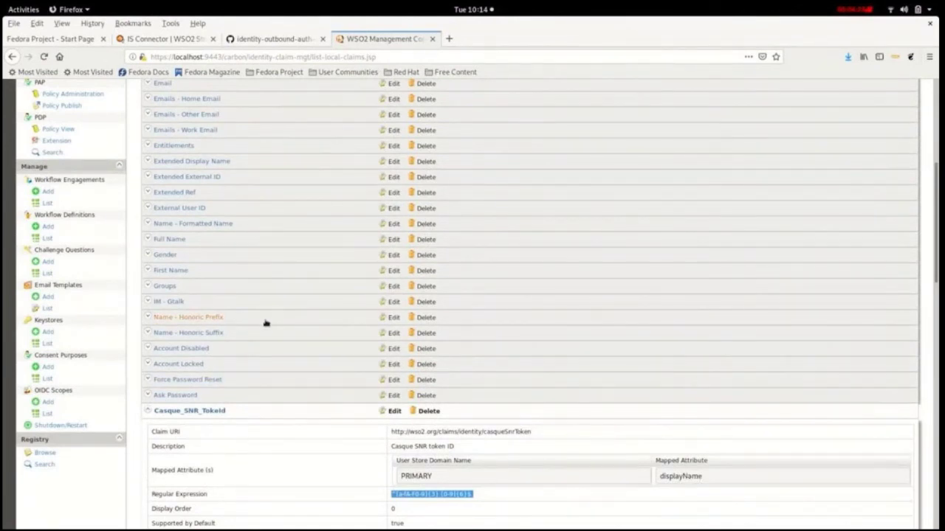
{"action": "scroll", "coordinate": [265, 323], "scroll_direction": "up", "scroll_amount": 2}
{"action": "scroll", "coordinate": [273, 328], "scroll_direction": "up", "scroll_amount": 4}
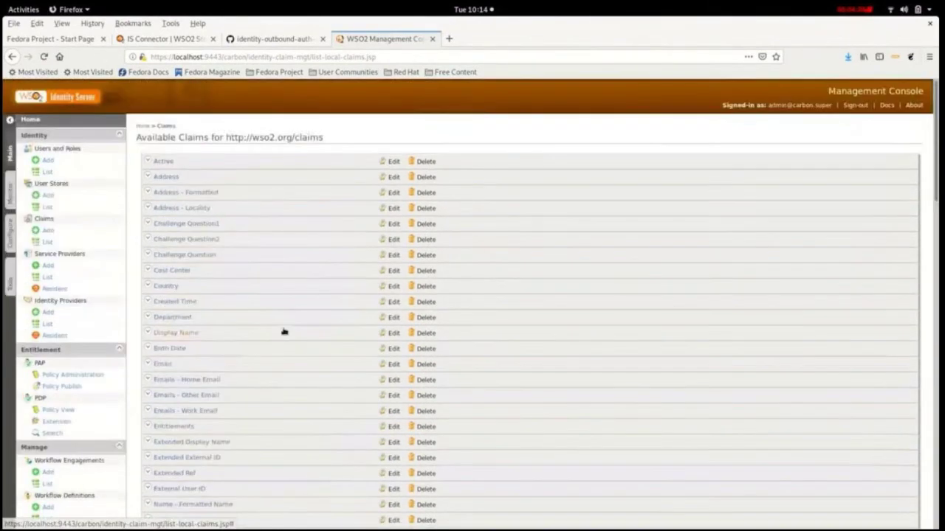
Step: Expand the Display Name claim and compare its regular expression with the Casque_SNR_TokeId claim
{"action": "left_click", "coordinate": [200, 335]}
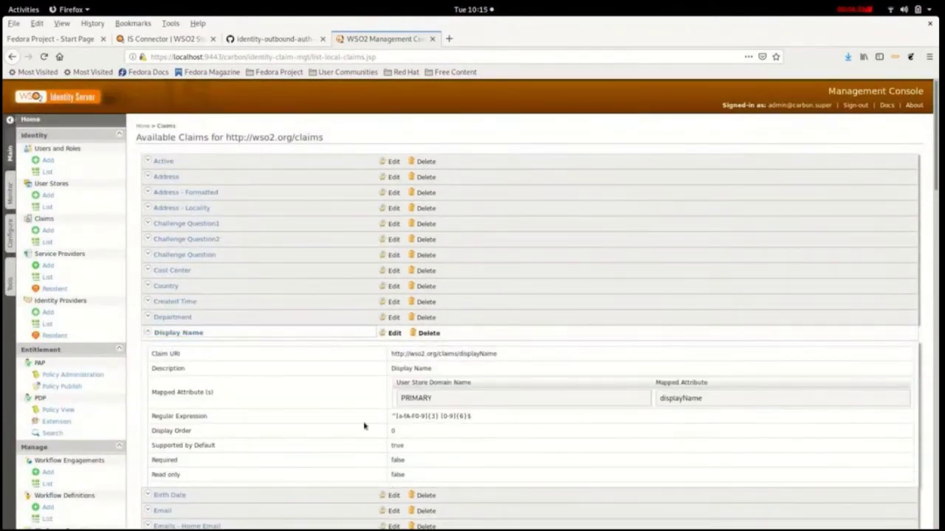
{"action": "left_click_drag", "start_coordinate": [473, 417], "coordinate": [391, 417]}
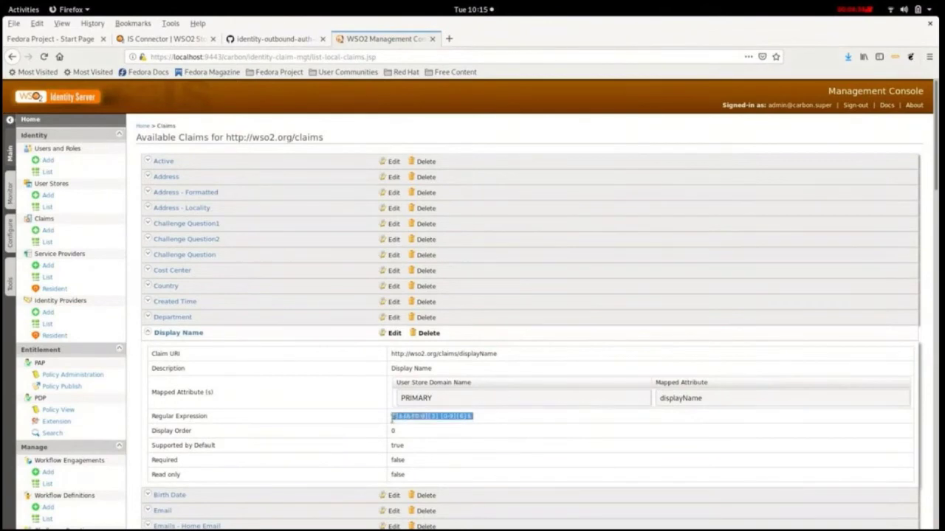
{"action": "scroll", "coordinate": [467, 415], "scroll_direction": "down", "scroll_amount": 1}
{"action": "scroll", "coordinate": [466, 414], "scroll_direction": "down", "scroll_amount": 5}
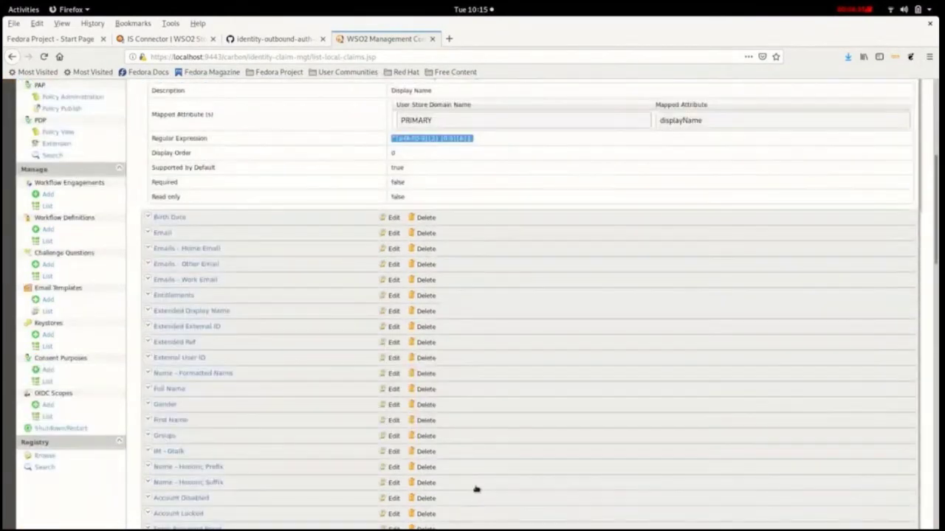
{"action": "scroll", "coordinate": [477, 489], "scroll_direction": "down", "scroll_amount": 5}
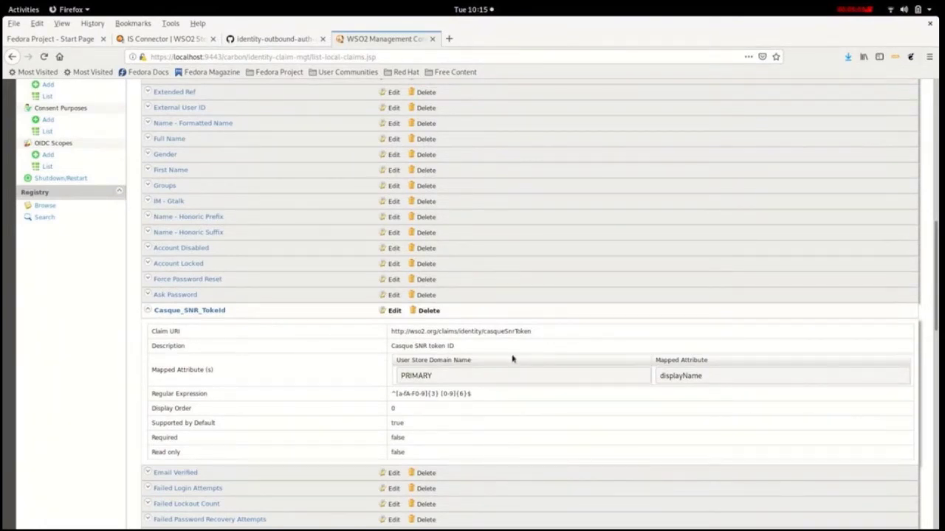
{"action": "scroll", "coordinate": [295, 374], "scroll_direction": "down", "scroll_amount": 4}
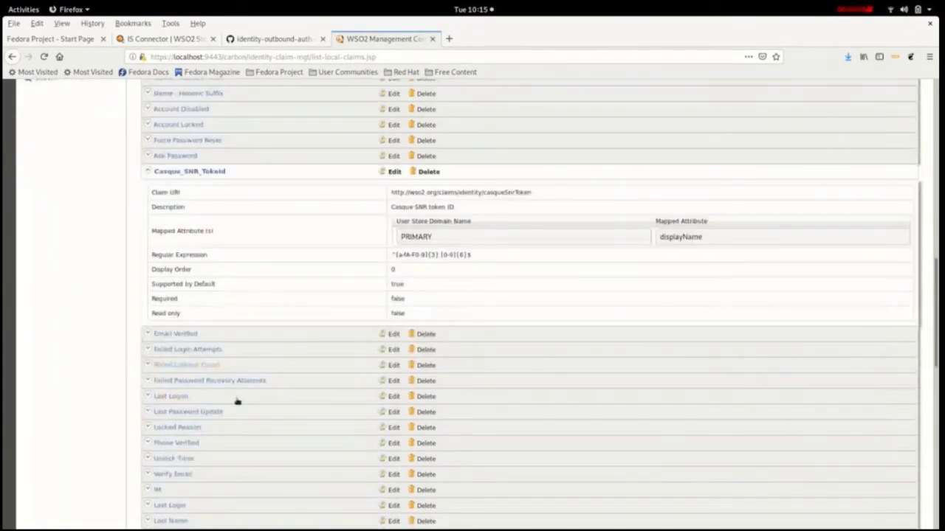
{"action": "scroll", "coordinate": [327, 359], "scroll_direction": "down", "scroll_amount": 8}
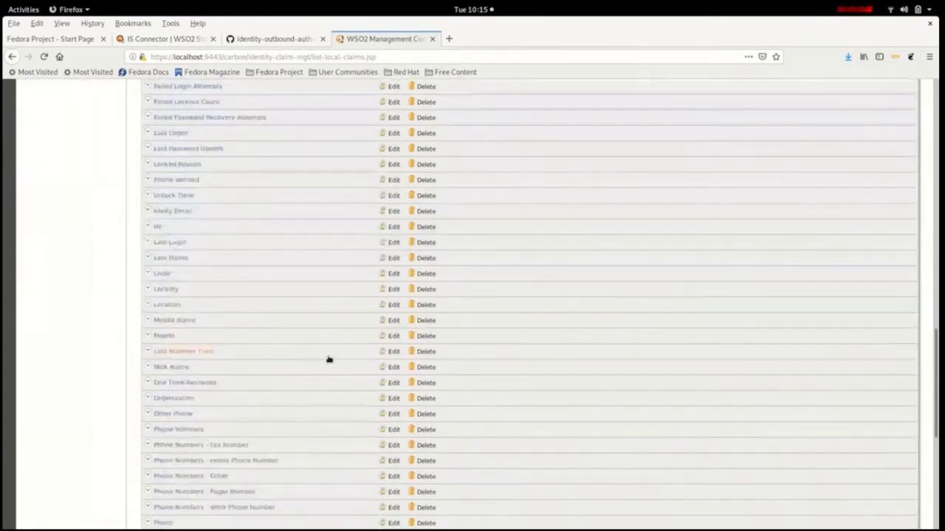
{"action": "scroll", "coordinate": [327, 358], "scroll_direction": "up", "scroll_amount": 17}
{"action": "scroll", "coordinate": [329, 359], "scroll_direction": "up", "scroll_amount": 10}
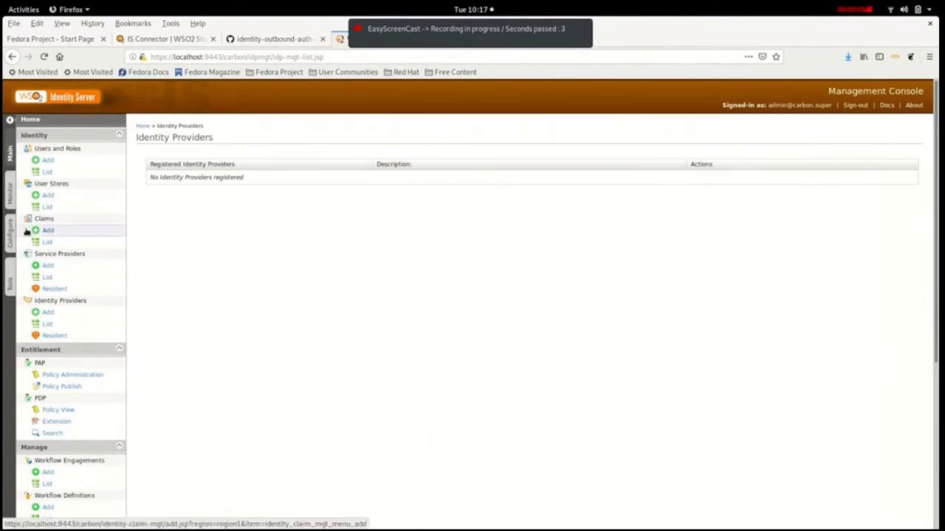
Step: Show the Users list with admin and the two CASQUE test users
{"action": "left_click", "coordinate": [48, 171]}
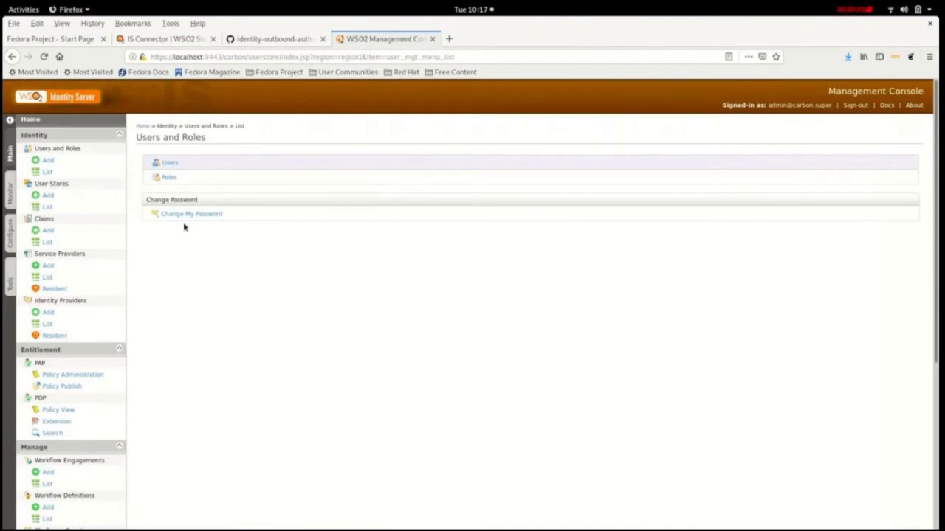
{"action": "left_click", "coordinate": [168, 164]}
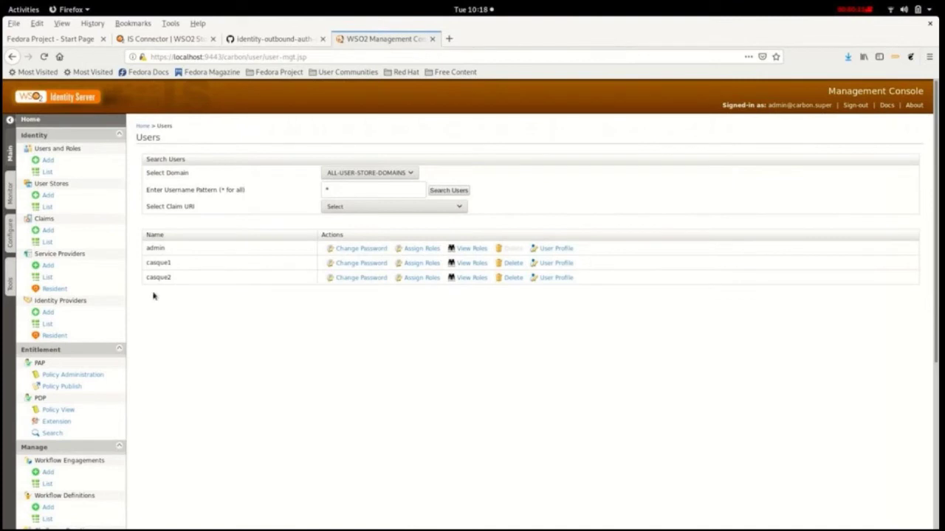
Step: Open the first CASQUE user's profile and locate the Casque_SNR_Tokeid field
{"action": "left_click", "coordinate": [557, 266]}
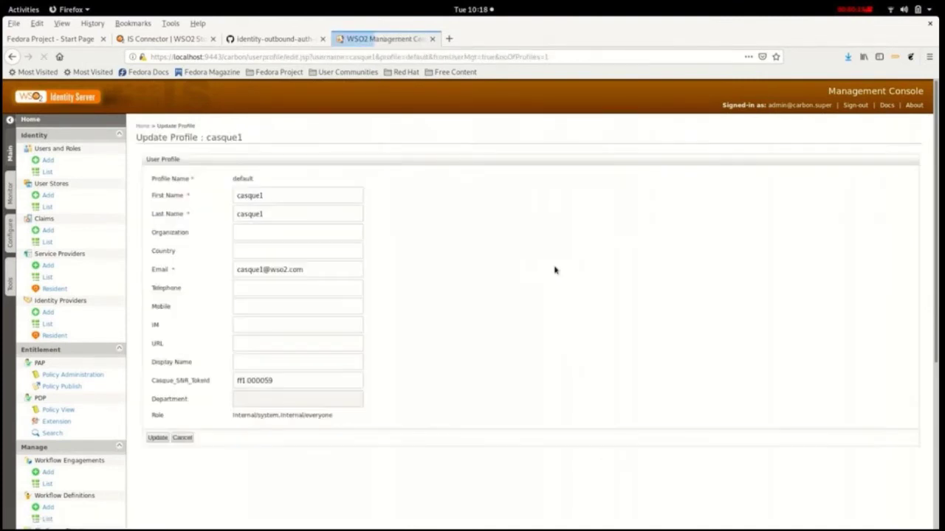
{"action": "scroll", "coordinate": [177, 325], "scroll_direction": "down", "scroll_amount": 5}
{"action": "scroll", "coordinate": [189, 274], "scroll_direction": "up", "scroll_amount": 3}
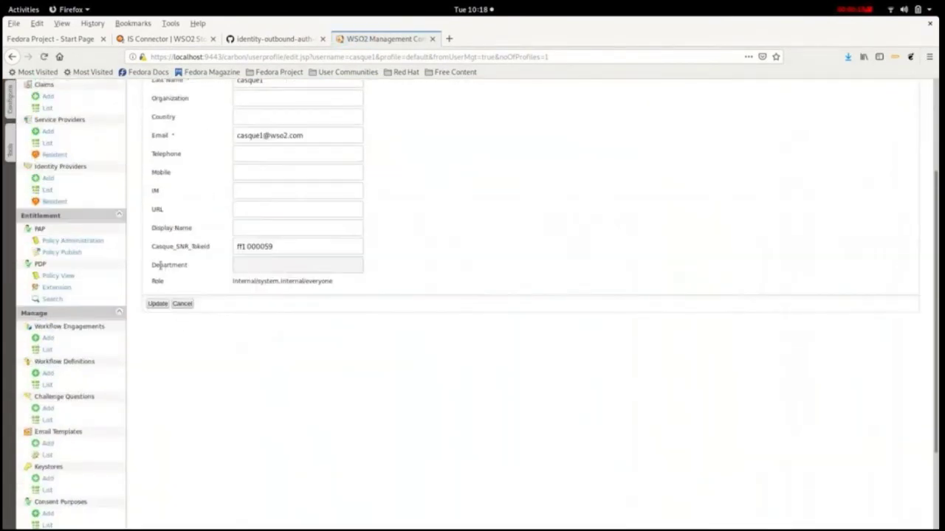
{"action": "left_click_drag", "start_coordinate": [151, 248], "coordinate": [211, 249]}
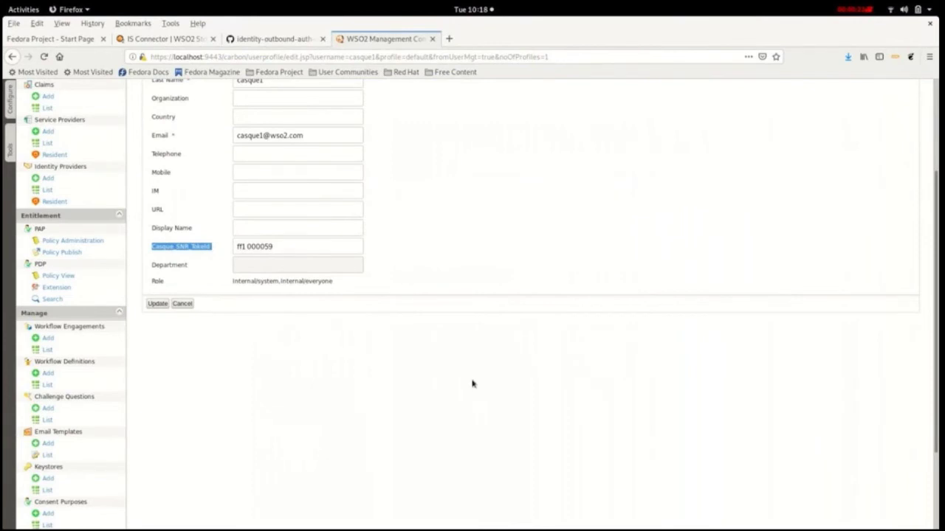
{"action": "scroll", "coordinate": [468, 374], "scroll_direction": "up", "scroll_amount": 4}
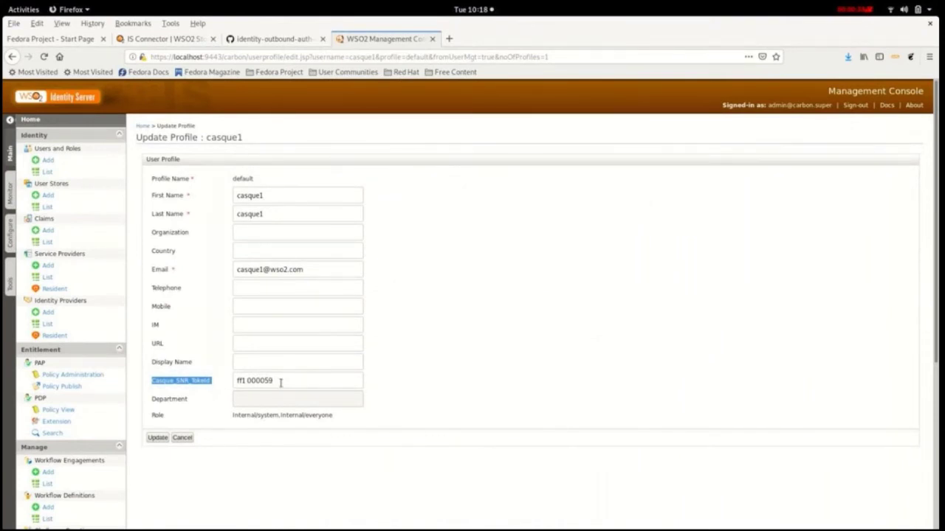
Step: Fill in the user's CASQUE SNR token ID and save the updated profile
{"action": "left_click_drag", "start_coordinate": [281, 382], "coordinate": [218, 387]}
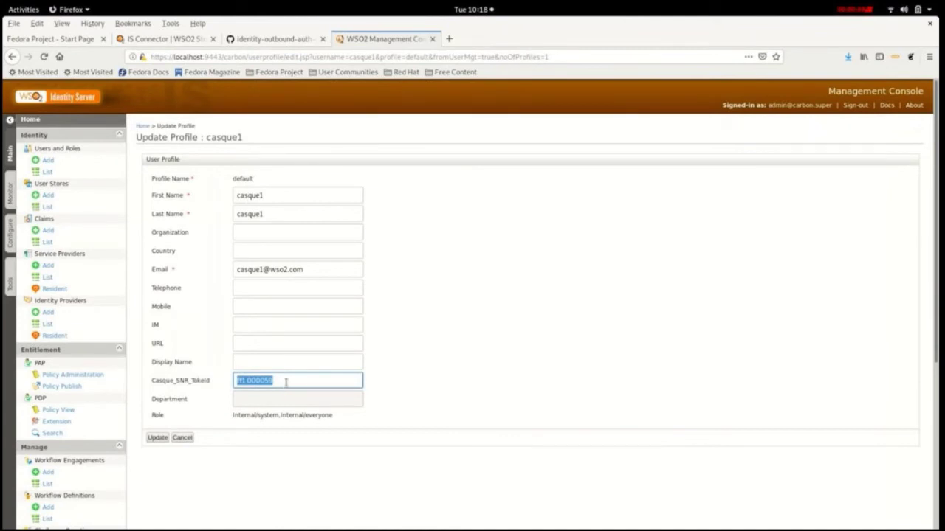
{"action": "left_click", "coordinate": [285, 382]}
{"action": "key", "text": "Escape"}
{"action": "left_click", "coordinate": [158, 439]}
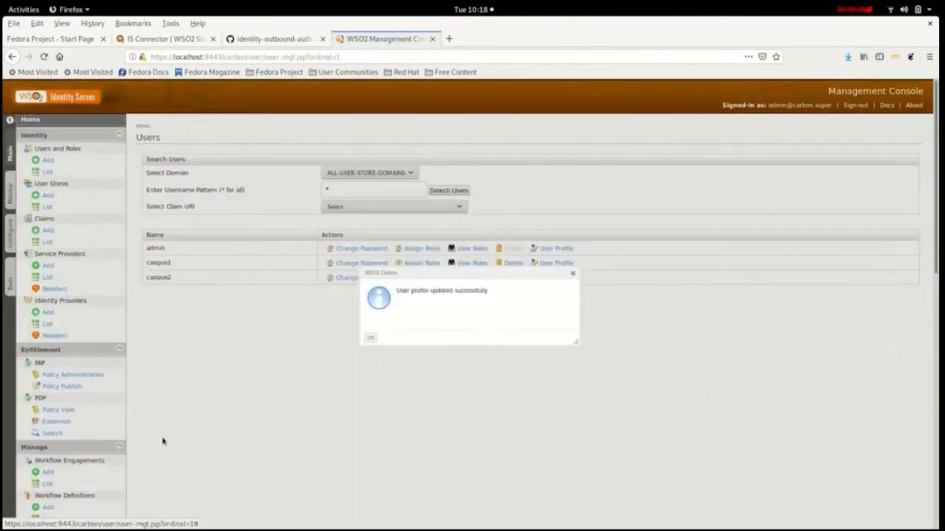
{"action": "left_click", "coordinate": [370, 340]}
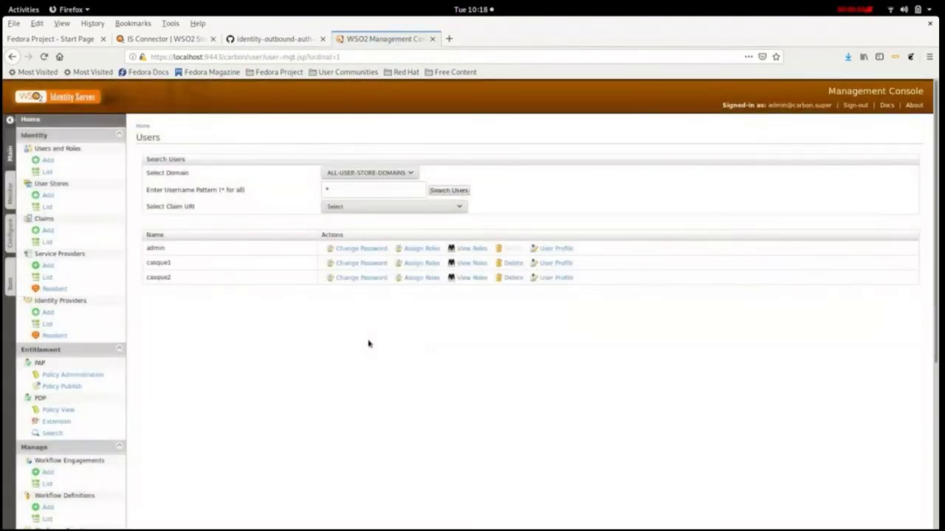
{"action": "left_click", "coordinate": [52, 276]}
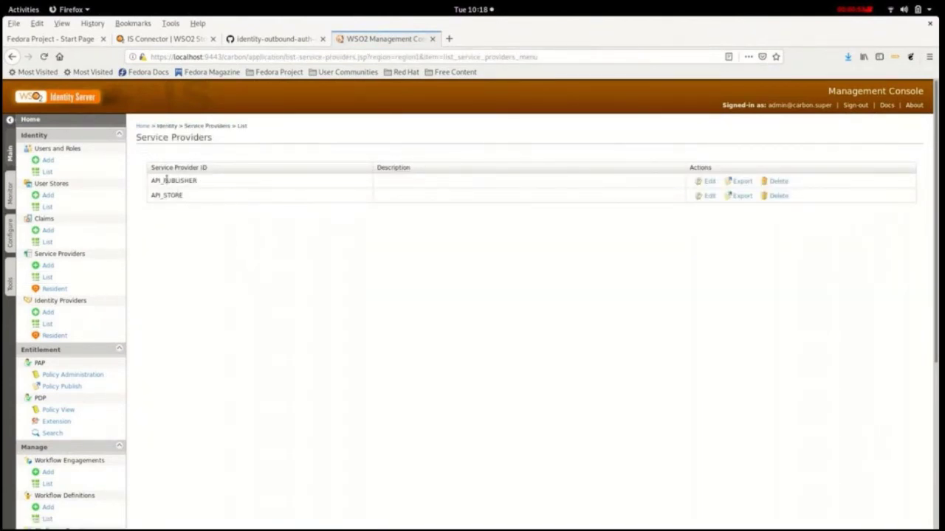
Step: Edit API_STORE and open Advanced Configuration under Local & Outbound Authentication
{"action": "left_click_drag", "start_coordinate": [152, 180], "coordinate": [184, 182]}
{"action": "left_click", "coordinate": [202, 181]}
{"action": "left_click_drag", "start_coordinate": [154, 198], "coordinate": [182, 205]}
{"action": "left_click", "coordinate": [522, 242]}
{"action": "left_click", "coordinate": [704, 196]}
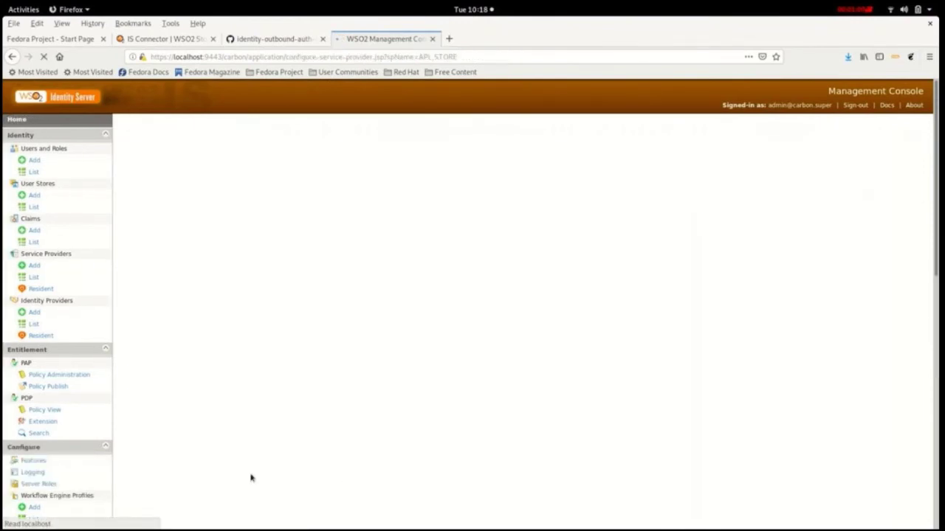
{"action": "scroll", "coordinate": [244, 354], "scroll_direction": "down", "scroll_amount": 3}
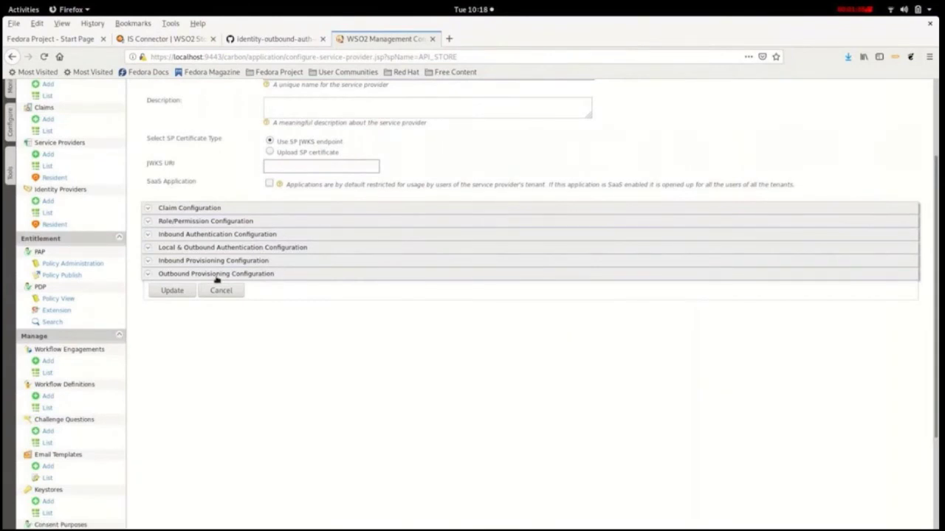
{"action": "left_click", "coordinate": [189, 250]}
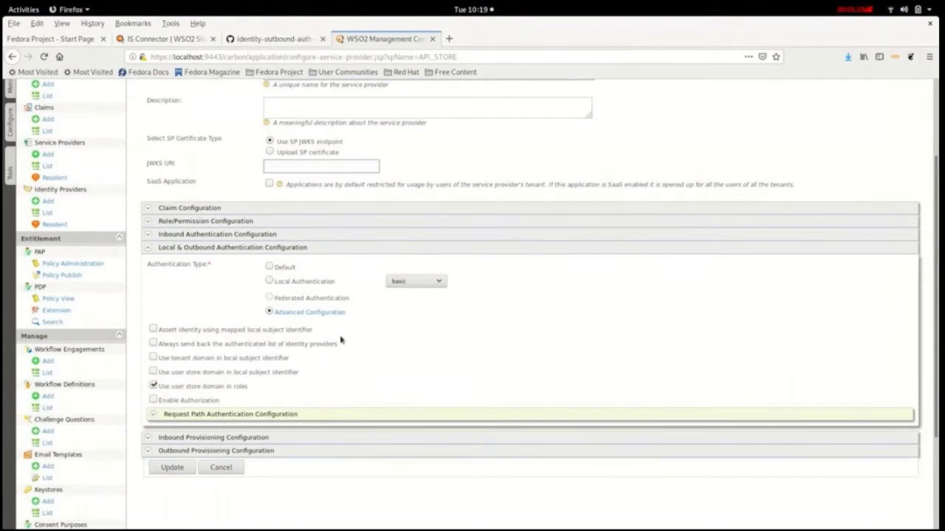
{"action": "left_click", "coordinate": [317, 313]}
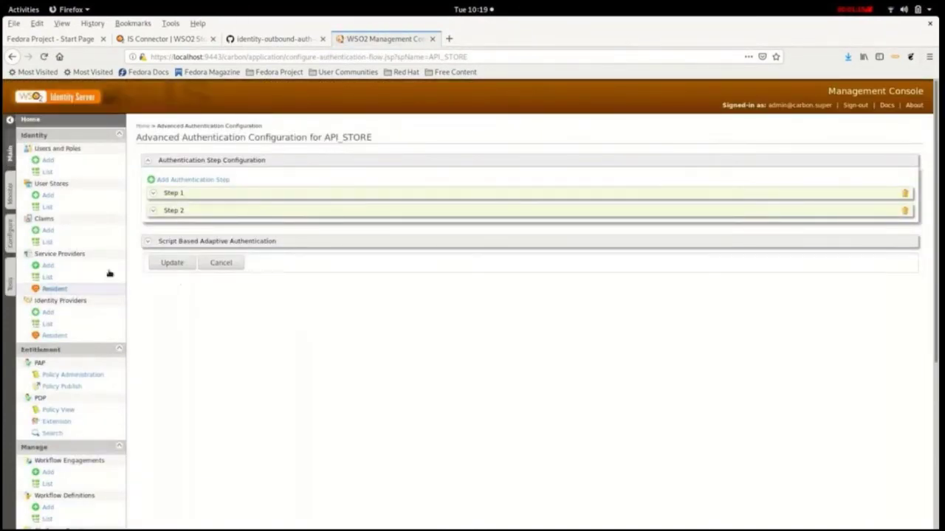
Step: Choose casque_auth as Step 2's local authenticator and update the API_STORE service provider
{"action": "left_click", "coordinate": [282, 192]}
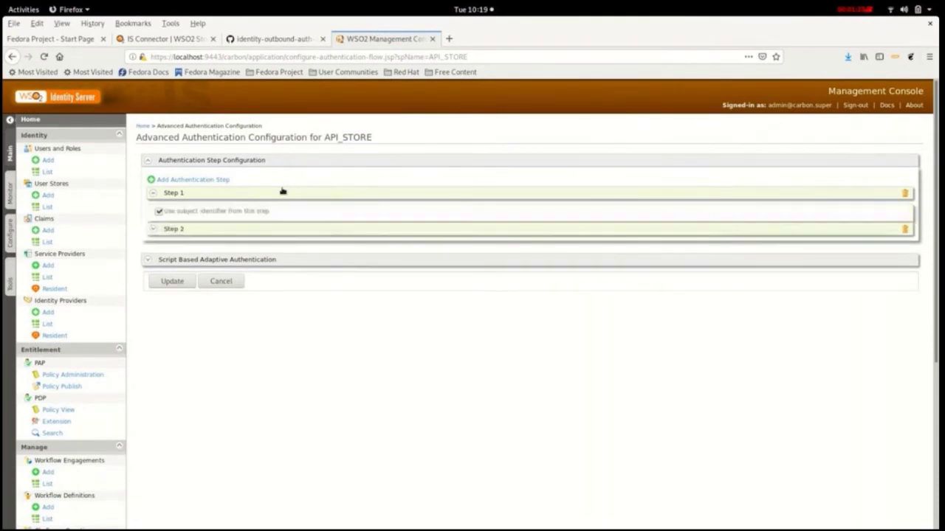
{"action": "left_click", "coordinate": [188, 318]}
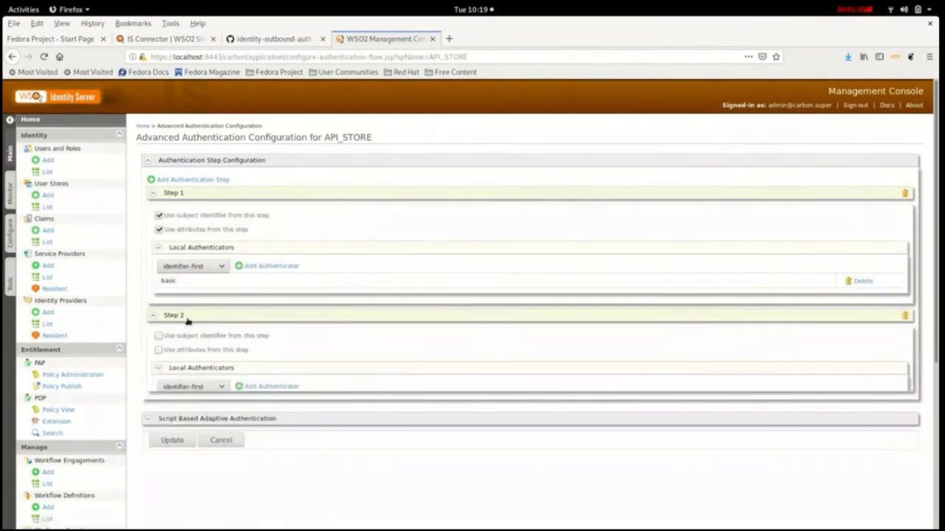
{"action": "left_click", "coordinate": [200, 391]}
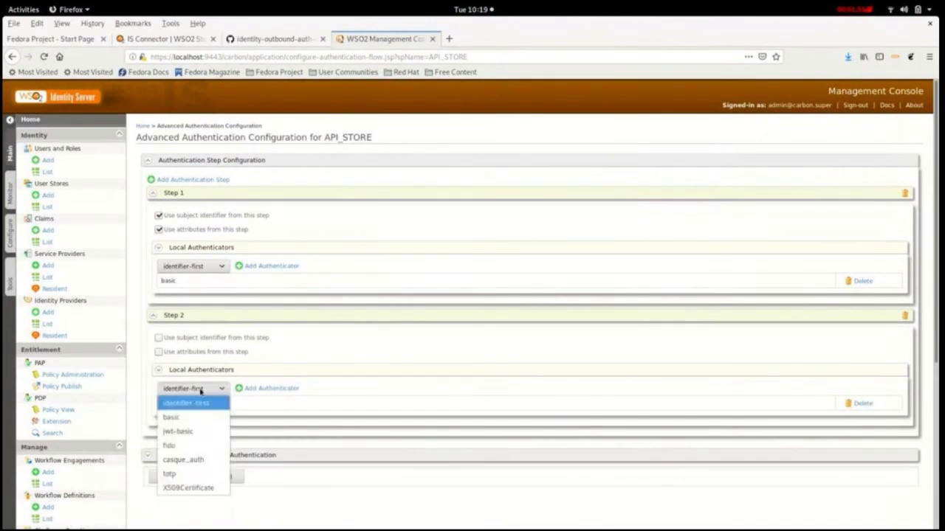
{"action": "left_click", "coordinate": [187, 465]}
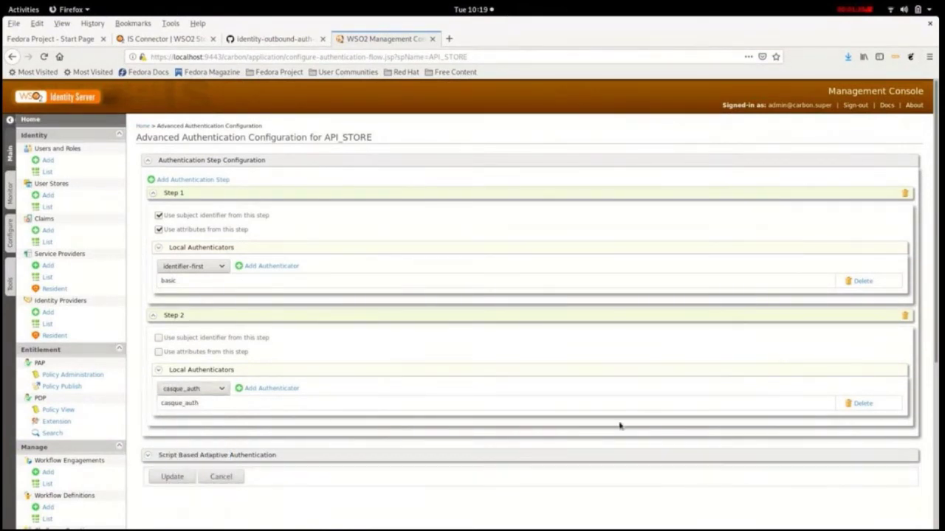
{"action": "left_click", "coordinate": [176, 477]}
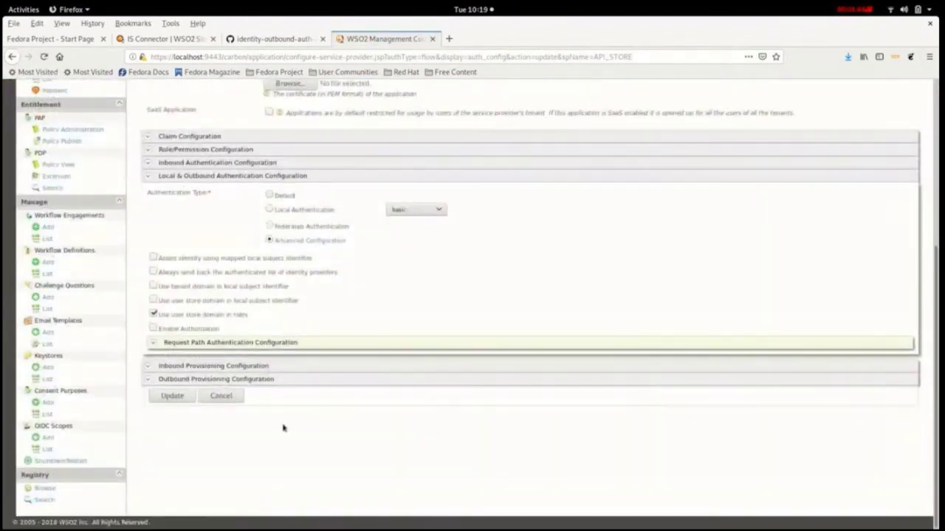
{"action": "left_click", "coordinate": [171, 396]}
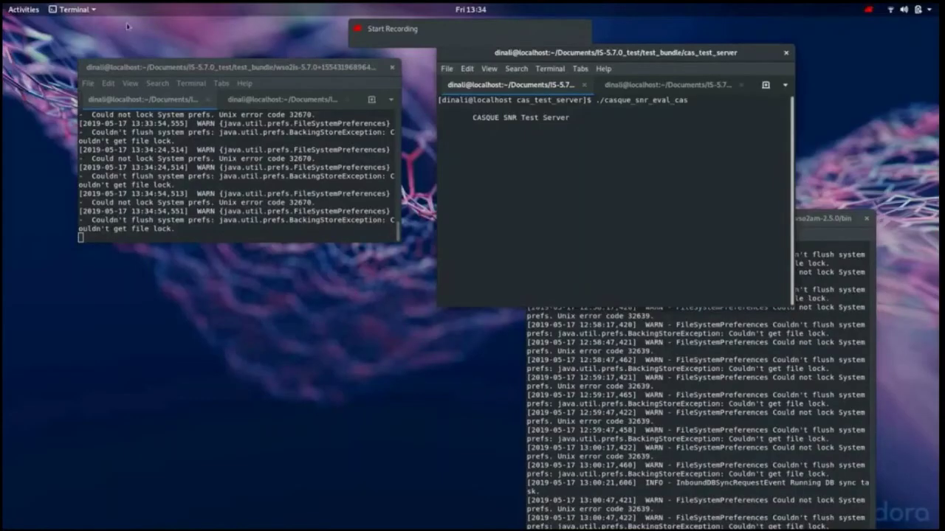
Step: Open a new private Firefox window from the Activities dash
{"action": "left_click", "coordinate": [12, 9]}
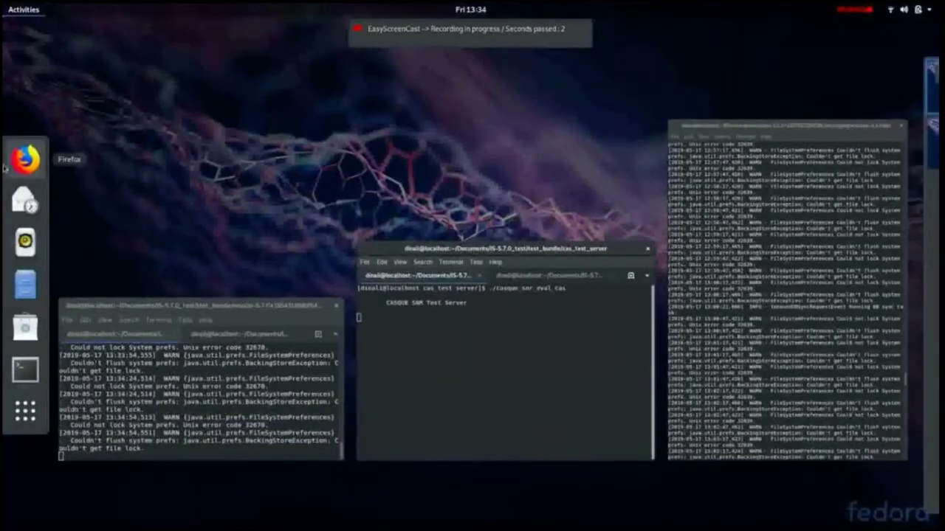
{"action": "right_click", "coordinate": [25, 158]}
{"action": "left_click", "coordinate": [115, 144]}
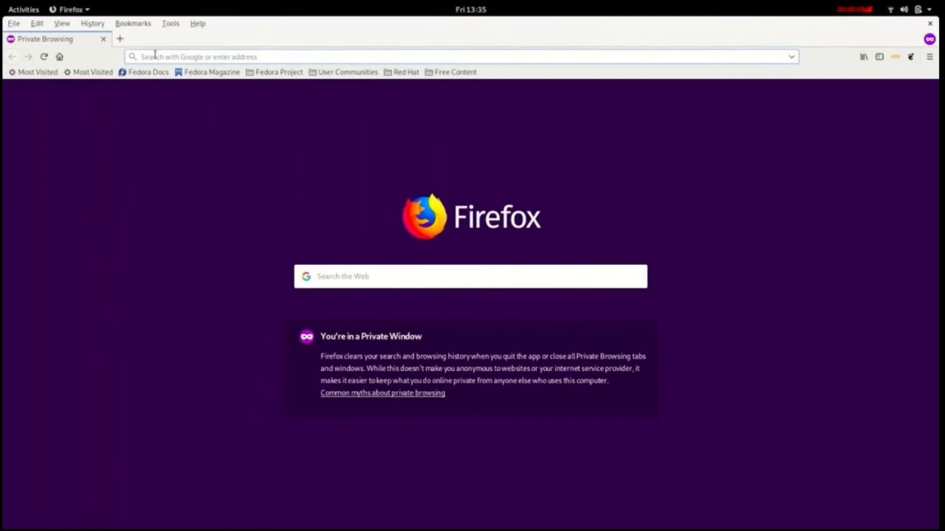
{"action": "type", "text": "https://localhost:9445/store/"}
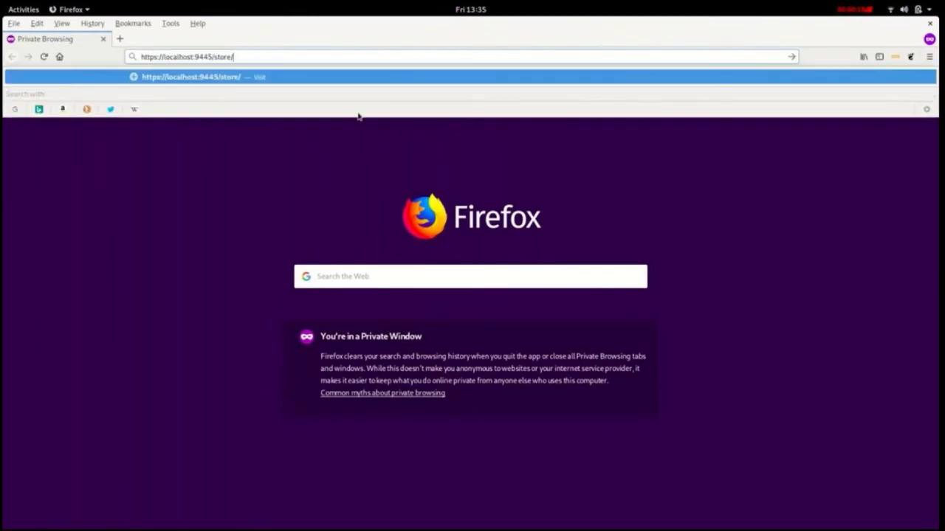
{"action": "key", "text": "Return"}
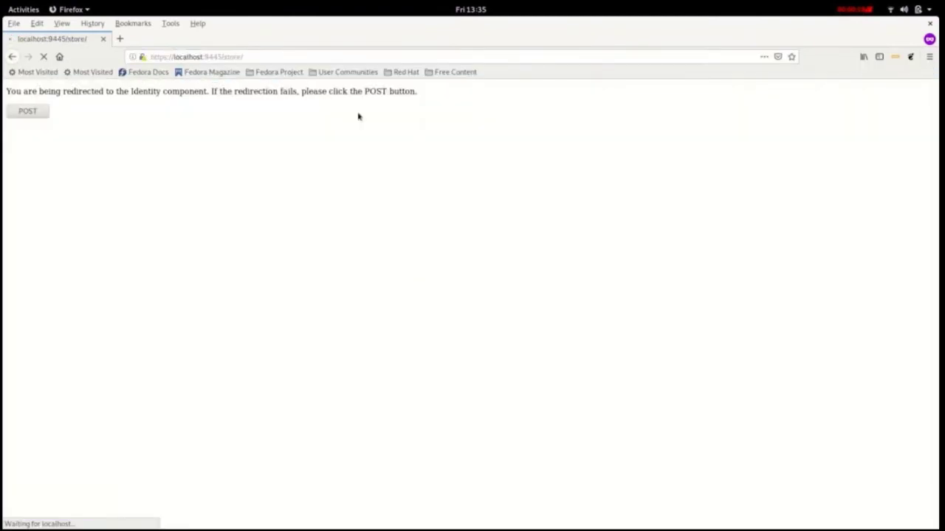
{"action": "left_click", "coordinate": [394, 192]}
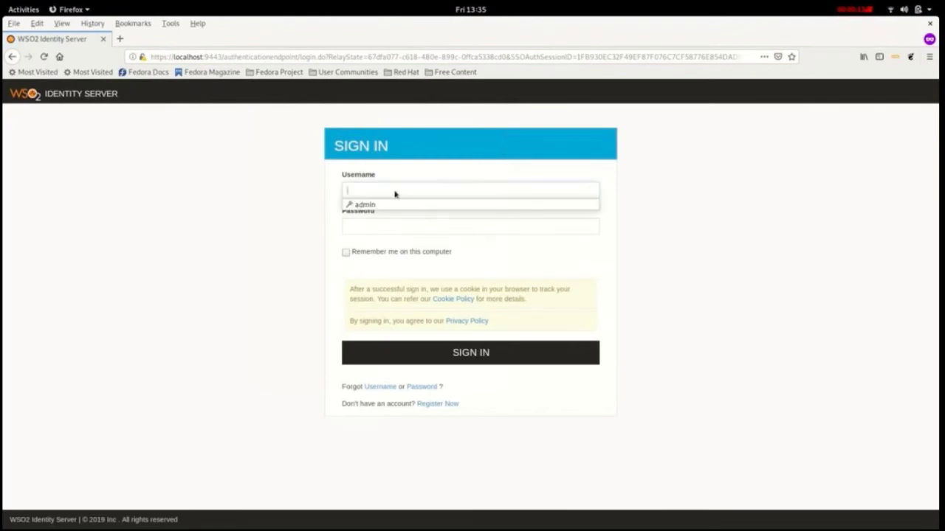
{"action": "type", "text": "casque2"}
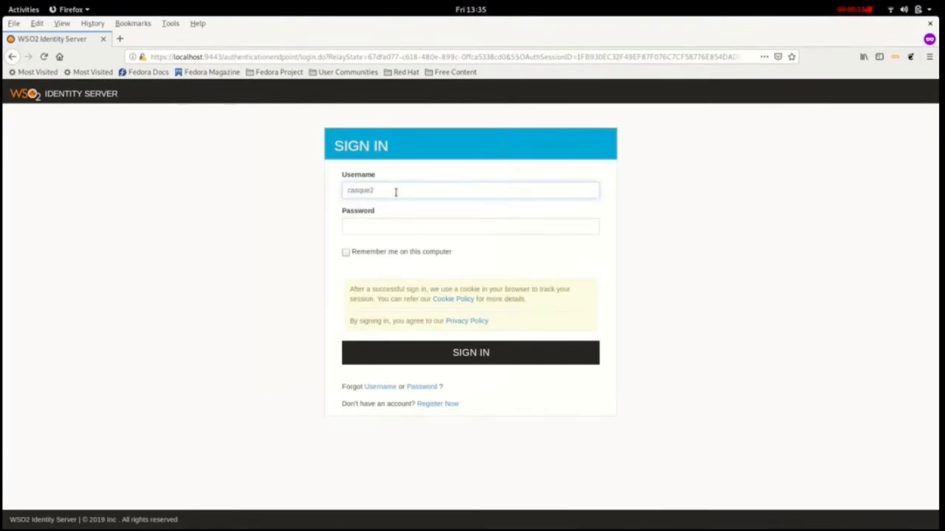
{"action": "left_click", "coordinate": [384, 225]}
{"action": "type", "text": "admin"}
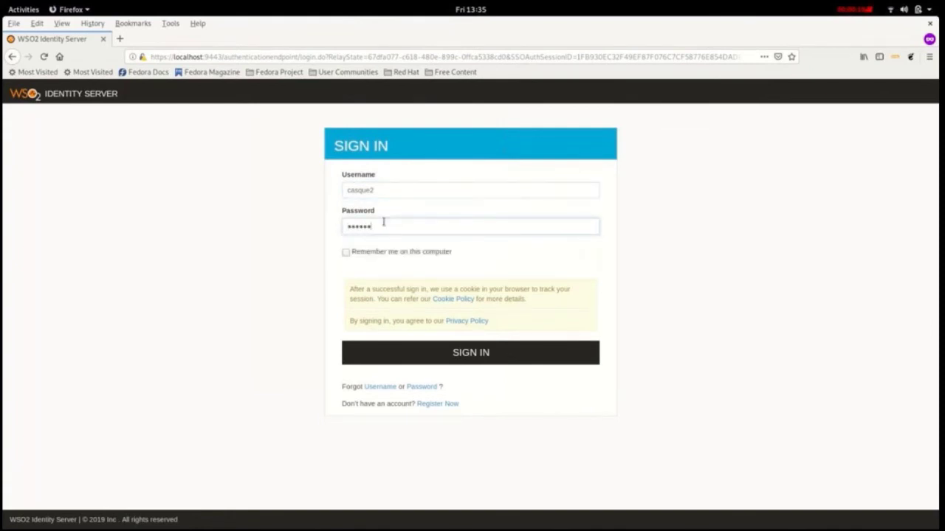
{"action": "key", "text": "Return"}
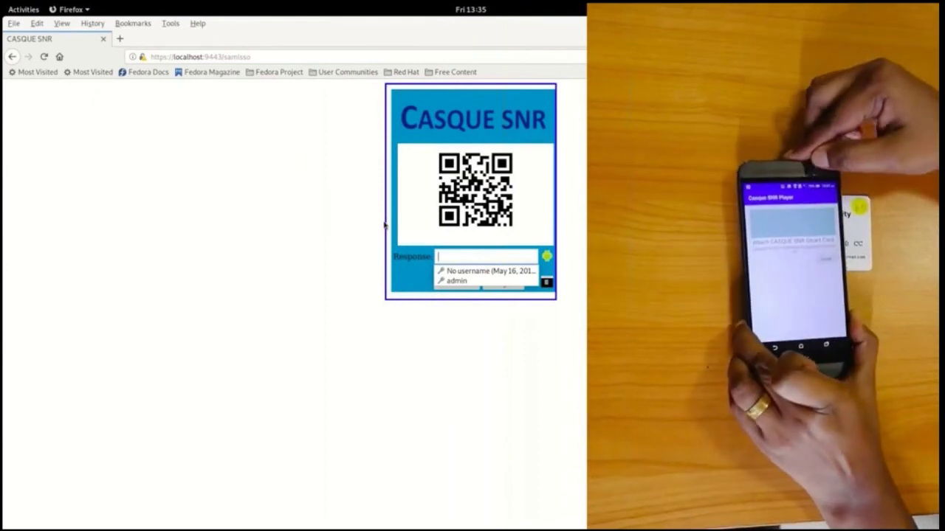
Step: Enter the phone's one-time CASQUE SNR response code and log in
{"action": "left_click", "coordinate": [451, 257]}
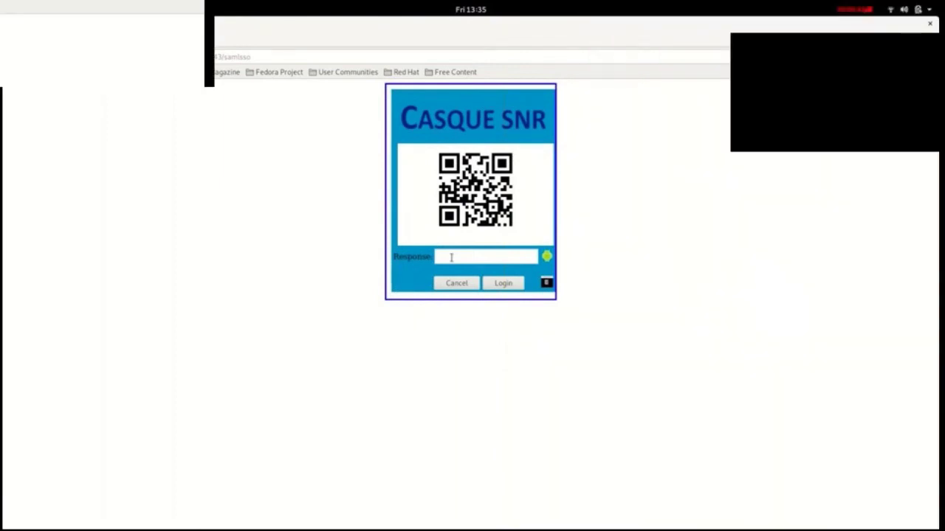
{"action": "type", "text": "65"}
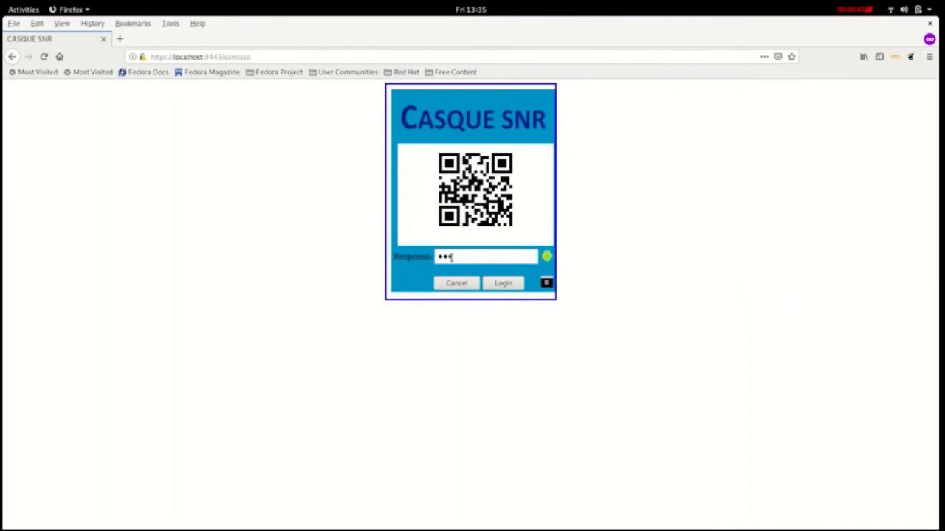
{"action": "type", "text": "1234567"}
{"action": "left_click", "coordinate": [501, 285]}
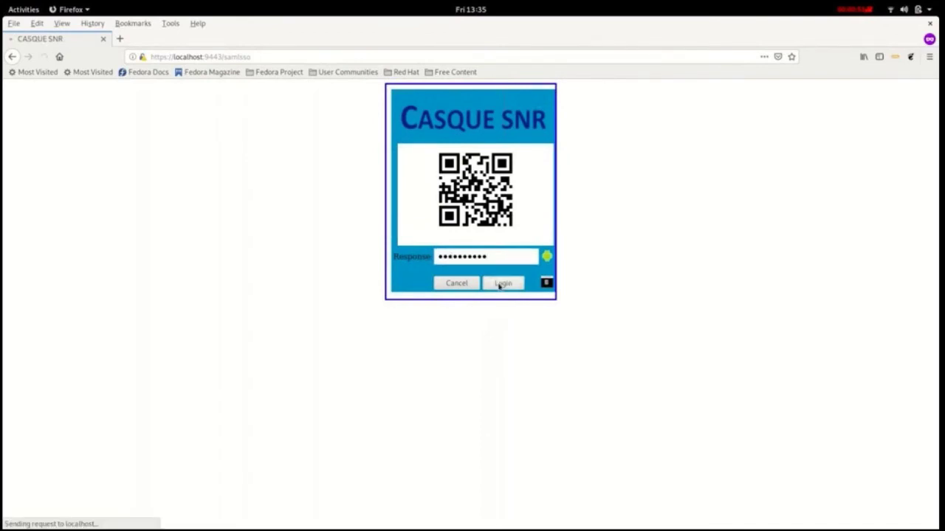